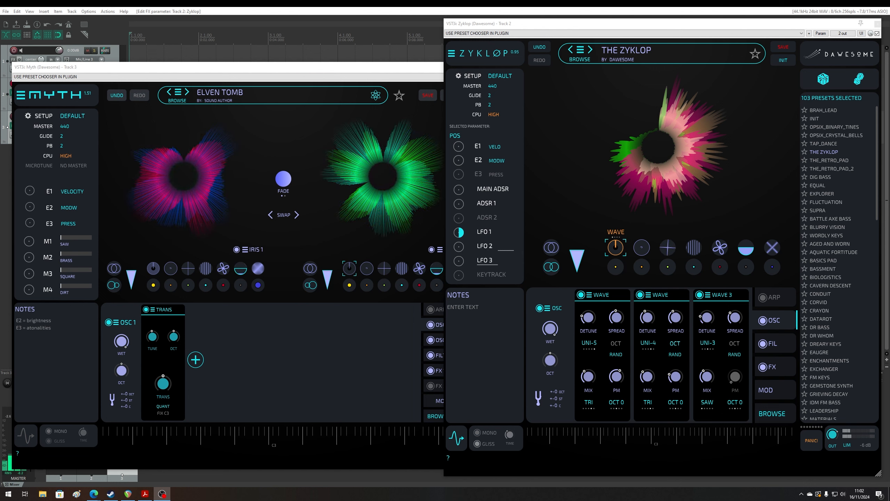
# - Compare the Myth and Zyklop synth windows, examining Myth's FX 1 chain, modulation matrix and OSC 1 section
pyautogui.click(364, 354)
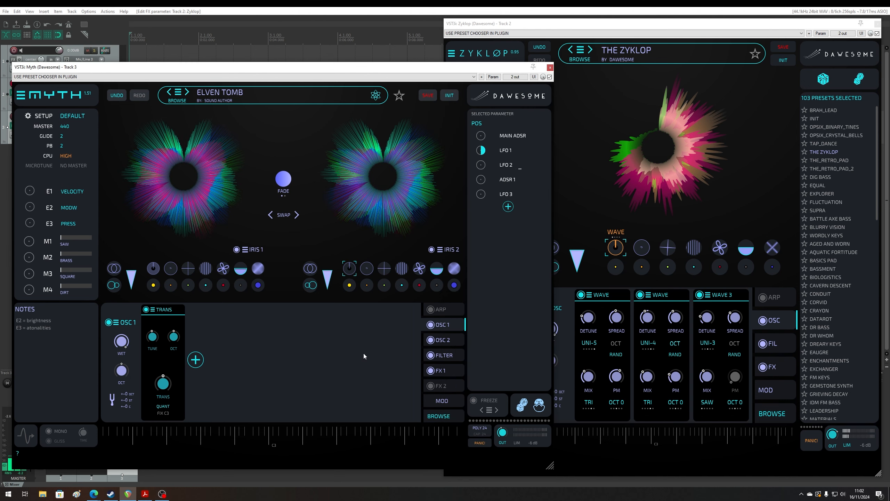
pyautogui.hotkey('alt', 'Tab')
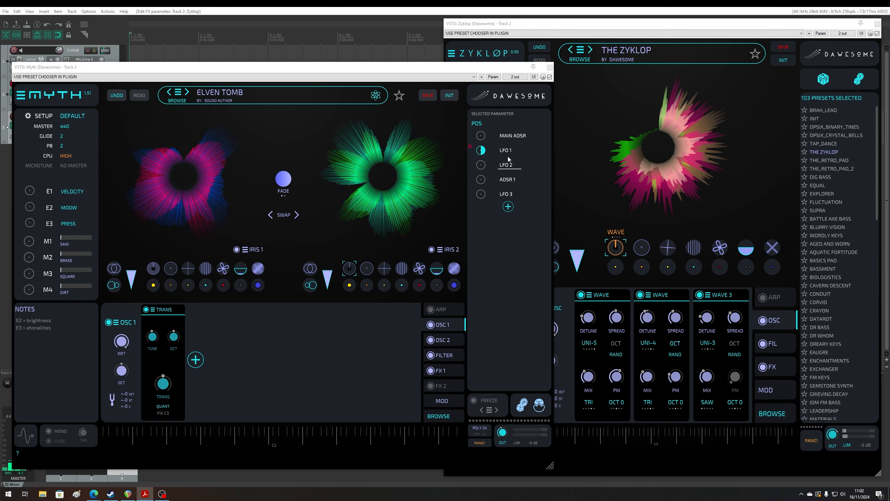
pyautogui.click(771, 171)
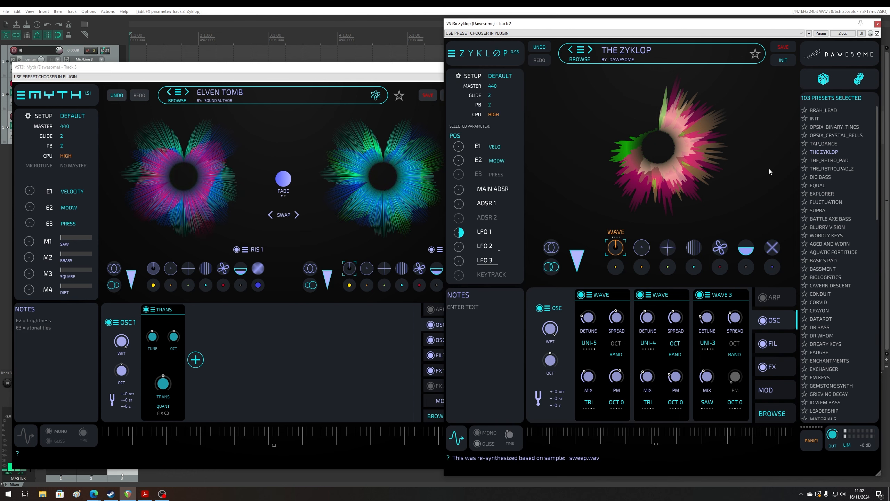
pyautogui.click(380, 362)
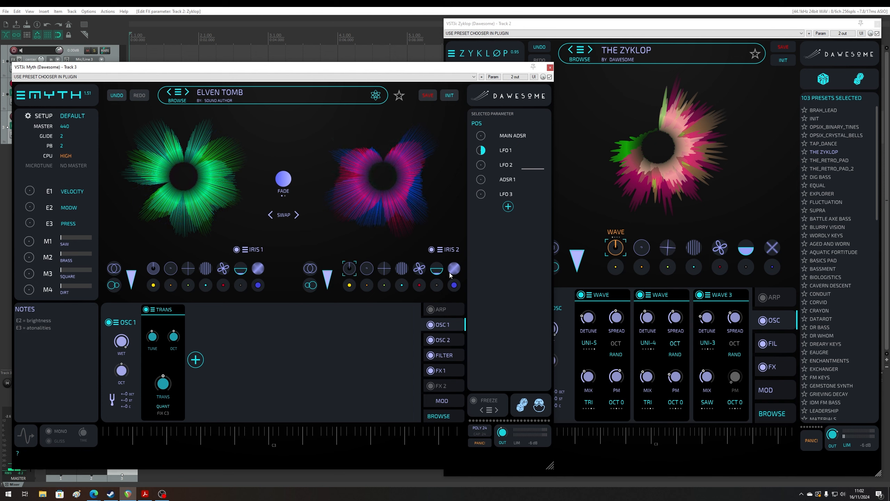
pyautogui.click(442, 371)
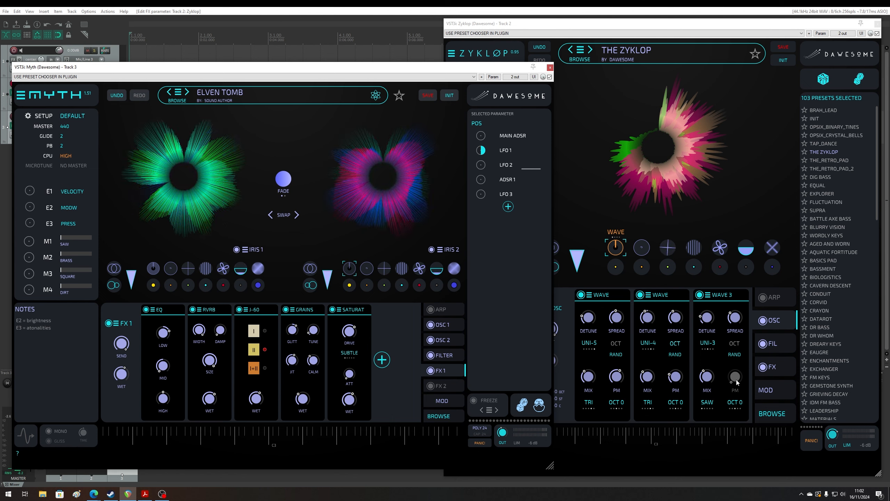
pyautogui.click(442, 401)
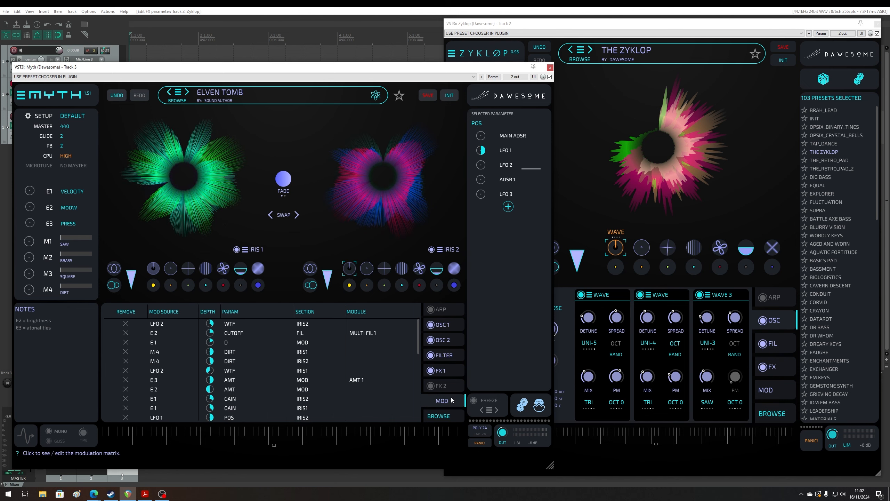
pyautogui.click(443, 324)
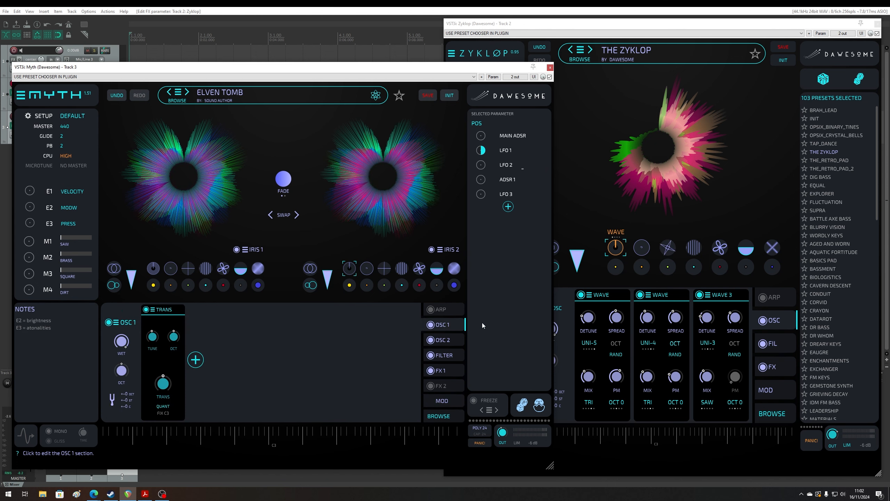
pyautogui.click(716, 207)
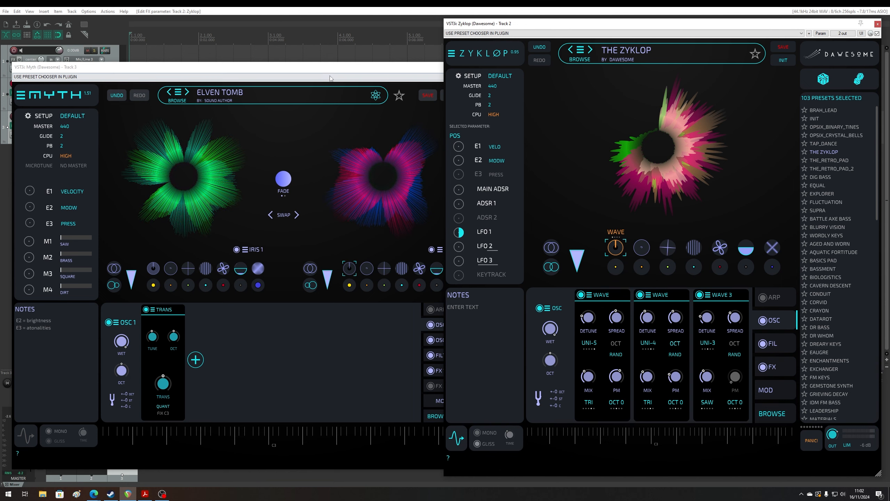
# - Close the Myth plugin window and move the Zyklop plugin window to the middle of the screen
pyautogui.moveTo(339, 68); pyautogui.dragTo(221, 79)
pyautogui.click(434, 79)
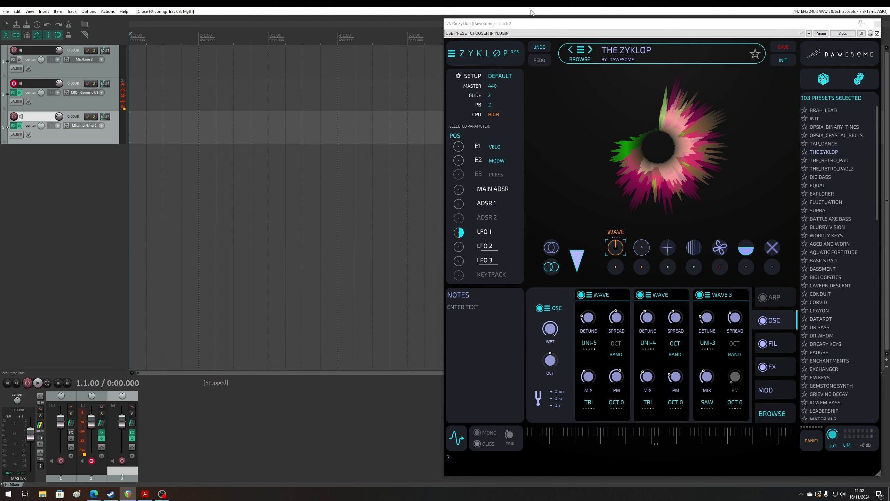
pyautogui.moveTo(528, 23); pyautogui.dragTo(308, 31)
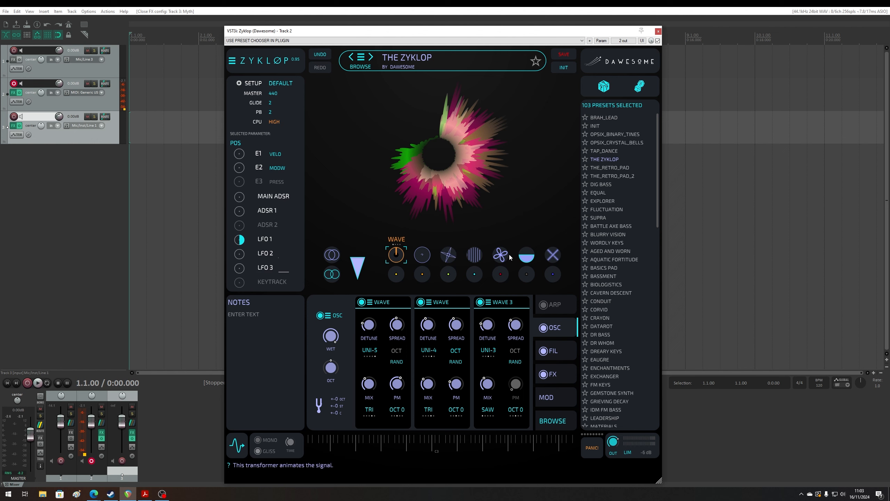
# - Reset Zyklop to the INIT preset and show its arpeggiator section
pyautogui.click(568, 70)
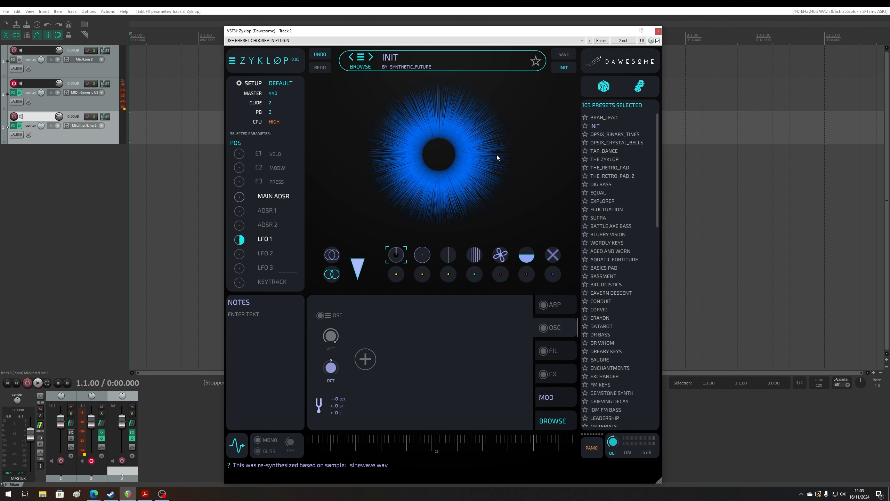
pyautogui.click(555, 306)
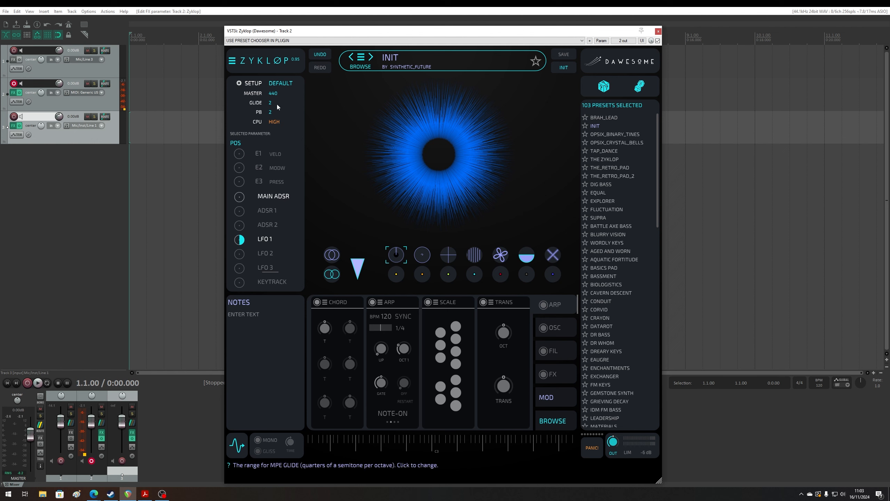
# - Look through the ADSR envelope and the LFO 1, LFO 2 and LFO 3 modulator editors
pyautogui.click(275, 213)
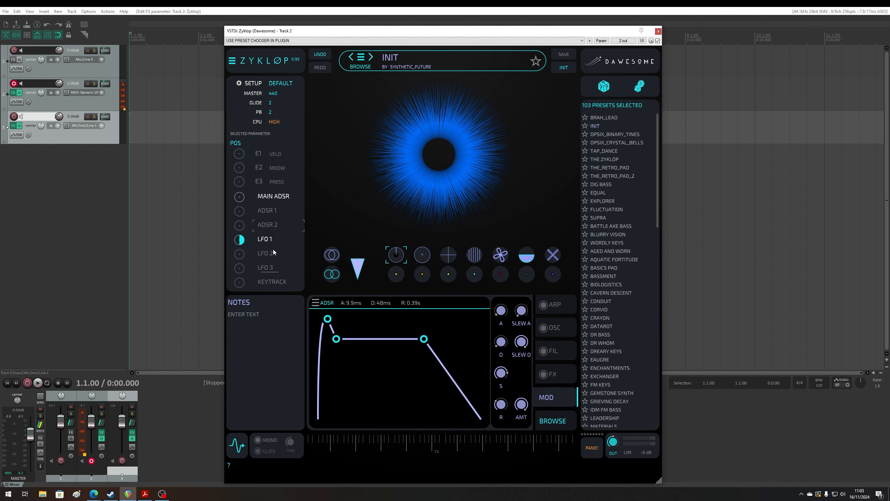
pyautogui.click(272, 249)
pyautogui.click(275, 269)
pyautogui.click(273, 253)
pyautogui.click(271, 241)
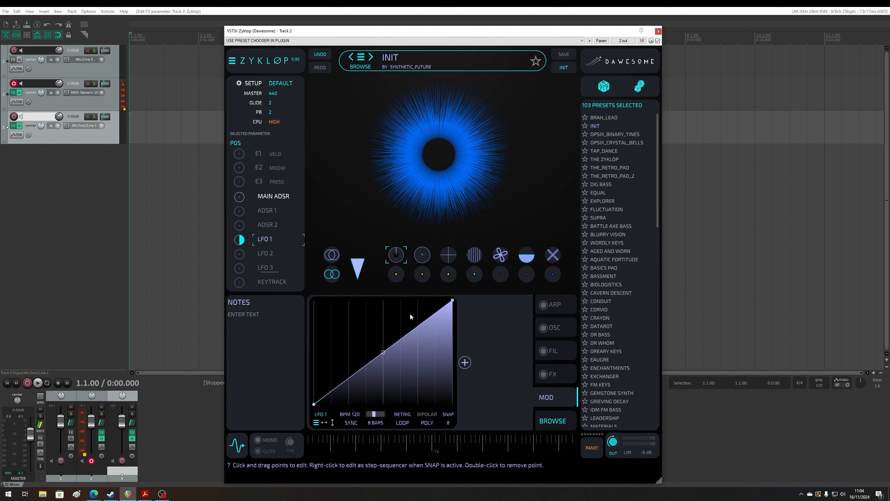
pyautogui.click(465, 363)
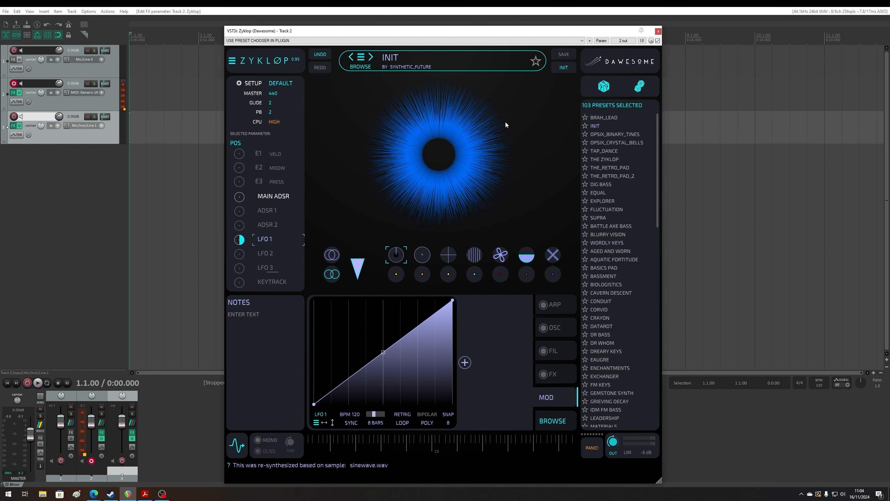
# - Review the arpeggiator section and the module types that can be added to the OSC chain
pyautogui.click(558, 304)
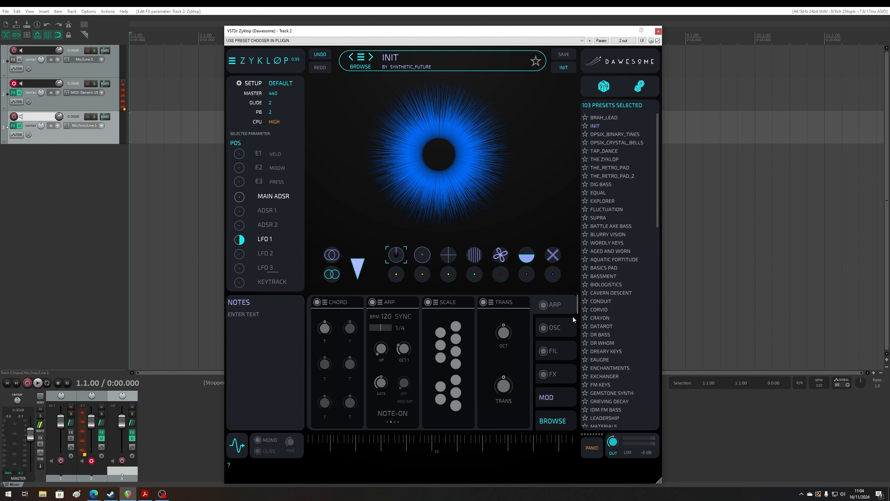
pyautogui.click(557, 329)
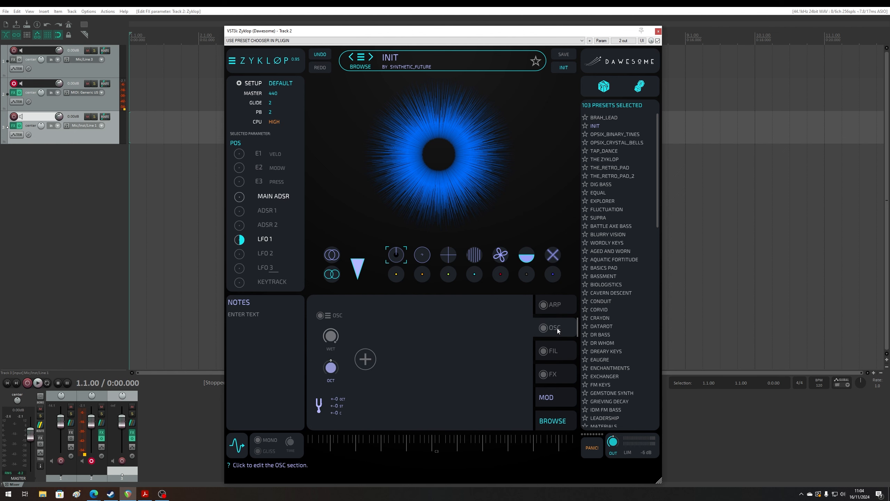
pyautogui.click(366, 359)
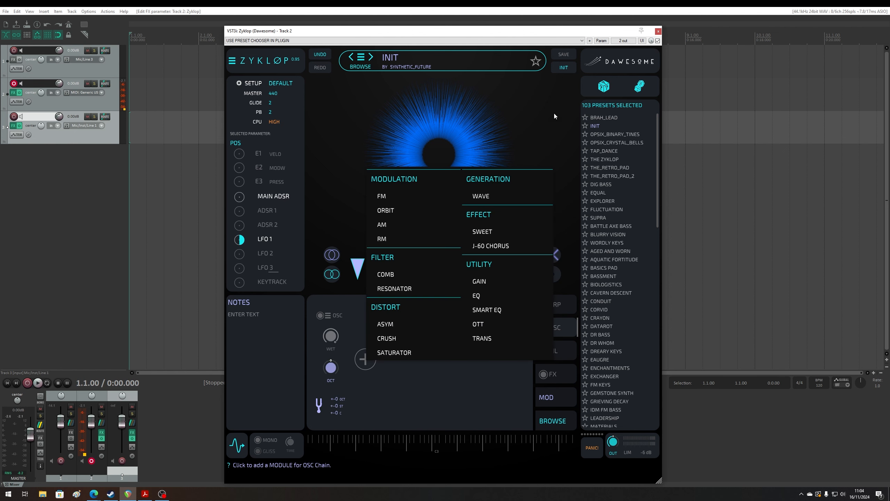
pyautogui.click(456, 406)
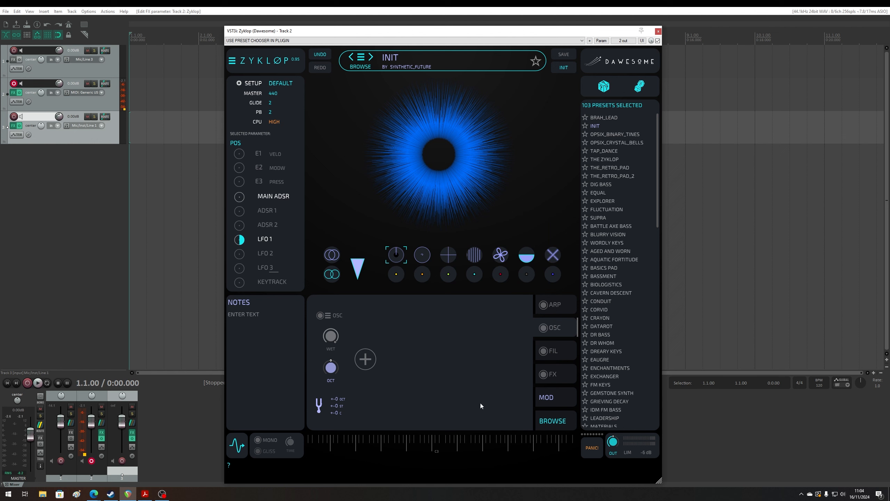
# - Review the module types that can be added to the filter section
pyautogui.click(561, 351)
pyautogui.click(366, 358)
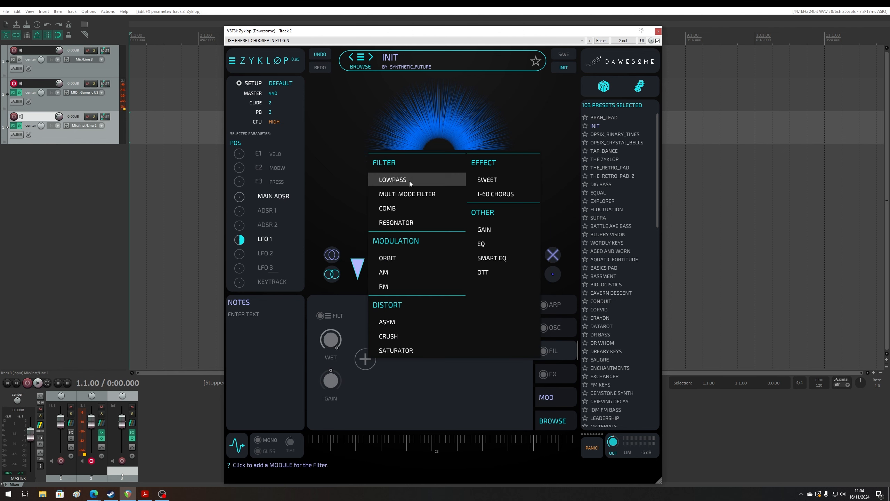
pyautogui.click(459, 376)
# - Review the module types available for the FX chain and bring up the modulation matrix
pyautogui.click(557, 377)
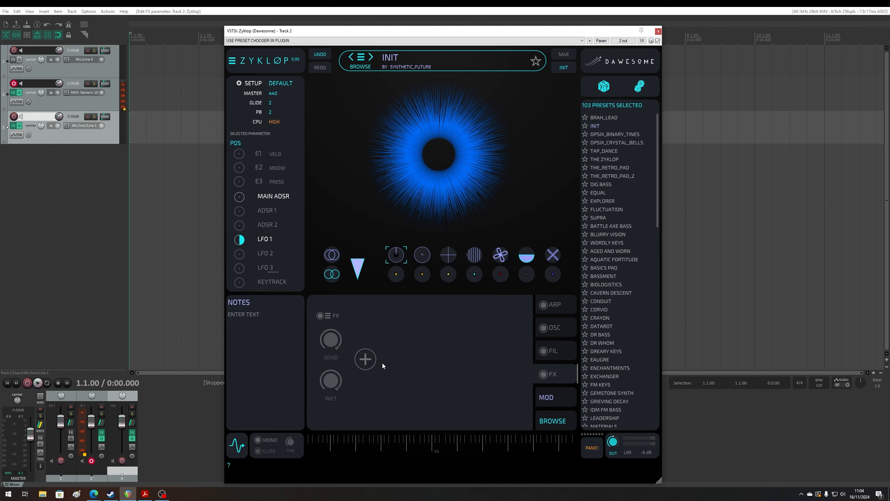
pyautogui.click(373, 363)
pyautogui.click(439, 379)
pyautogui.click(365, 359)
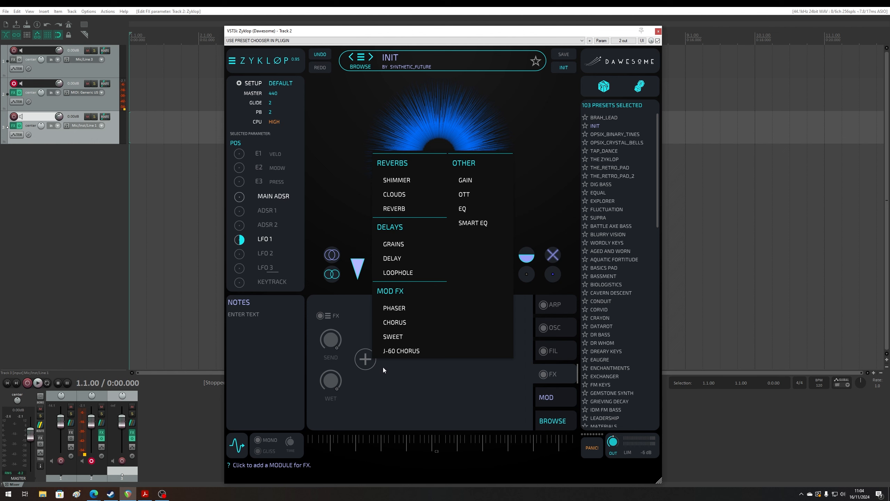
pyautogui.click(456, 380)
pyautogui.click(543, 400)
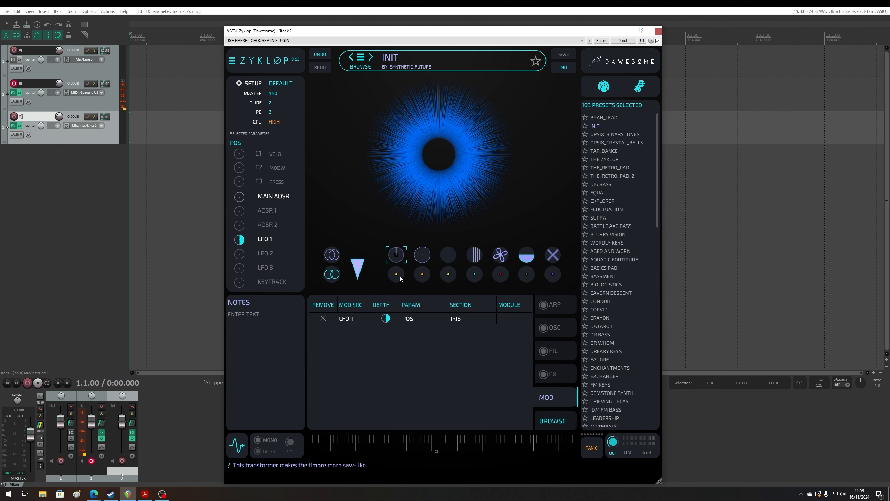
# - Try the saw, brass, SYNC and STRING timbre transformers on the INIT sound and return them to zero
pyautogui.moveTo(400, 276); pyautogui.dragTo(438, 337)
pyautogui.moveTo(449, 274); pyautogui.dragTo(501, 239)
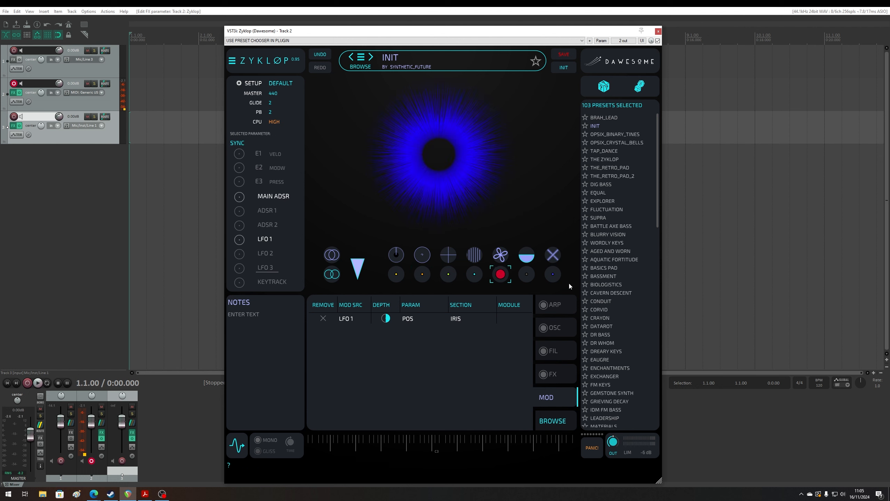
pyautogui.moveTo(554, 275); pyautogui.dragTo(487, 308)
pyautogui.click(426, 275)
pyautogui.moveTo(425, 274); pyautogui.dragTo(429, 200)
pyautogui.moveTo(501, 275)
pyautogui.mouseDown()
pyautogui.moveTo(502, 182)
pyautogui.moveTo(494, 267)
pyautogui.mouseUp()
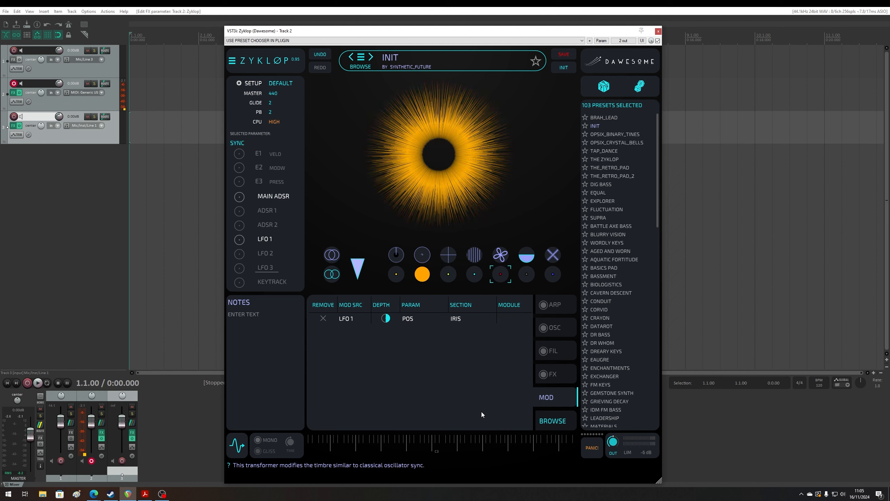
pyautogui.moveTo(419, 279); pyautogui.dragTo(407, 441)
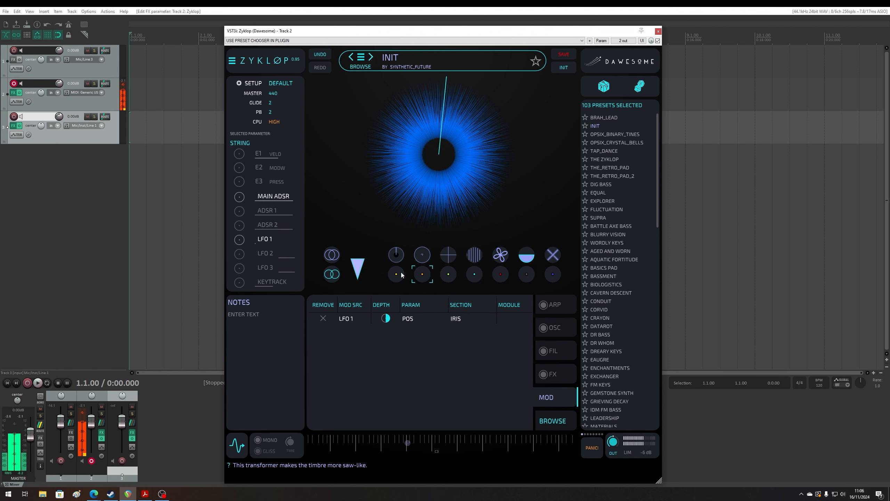
# - Audition the saw, STRING, BRASS and DIRT transformers on a sounding note, bringing each back to zero
pyautogui.moveTo(402, 275); pyautogui.dragTo(443, 306)
pyautogui.click(423, 275)
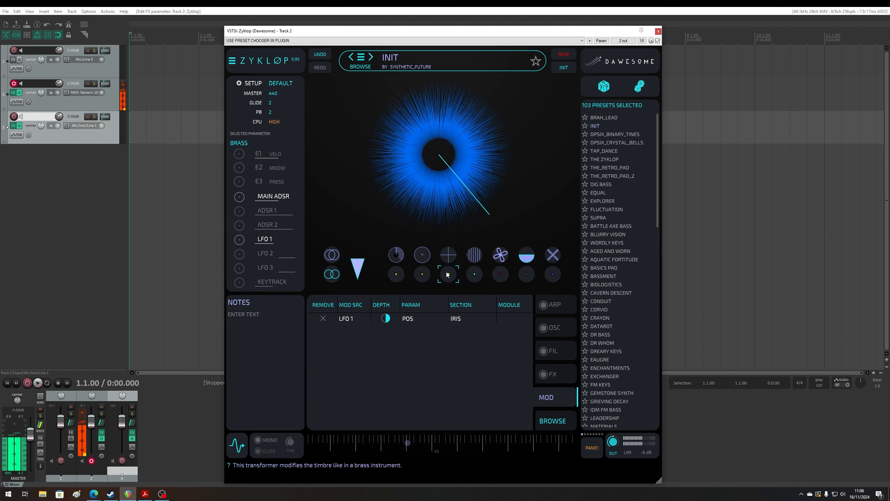
pyautogui.moveTo(449, 274); pyautogui.dragTo(497, 232)
pyautogui.click(529, 256)
pyautogui.moveTo(529, 257); pyautogui.dragTo(535, 318)
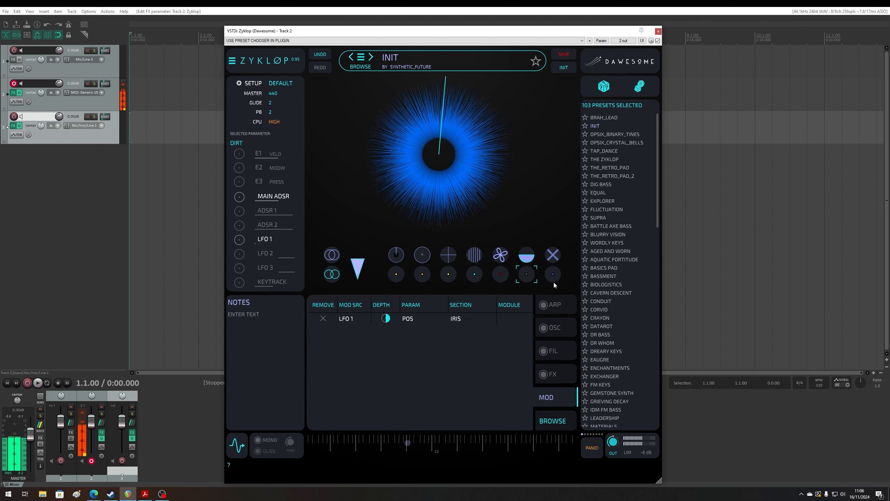
# - Raise the saw and SQ timbre transformers and add a slight amount of SYNC
pyautogui.moveTo(554, 283); pyautogui.dragTo(486, 412)
pyautogui.click(478, 270)
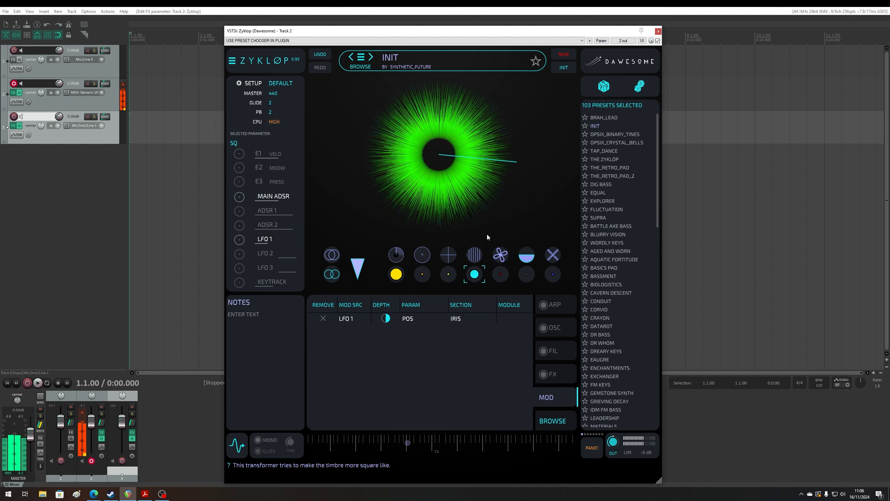
pyautogui.click(502, 259)
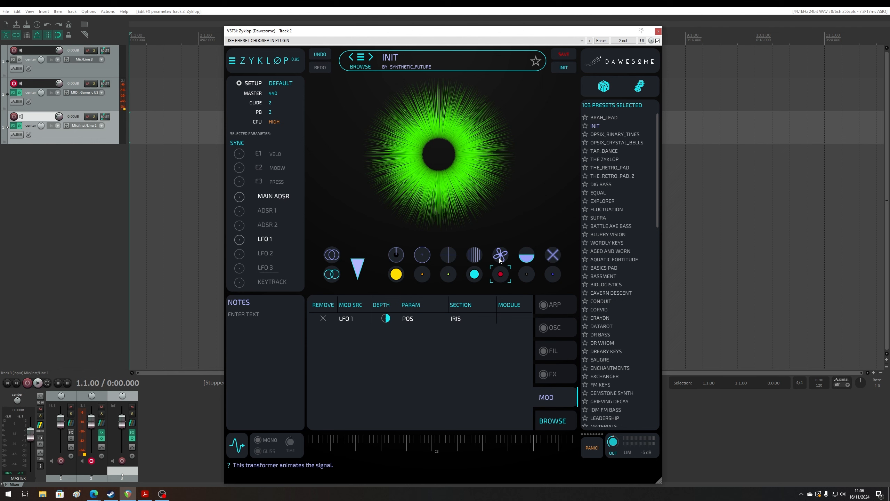
# - Audition the FM AMT, FM harmonic ratio, INHARM and ANIM transformers on a sounding note
pyautogui.click(424, 254)
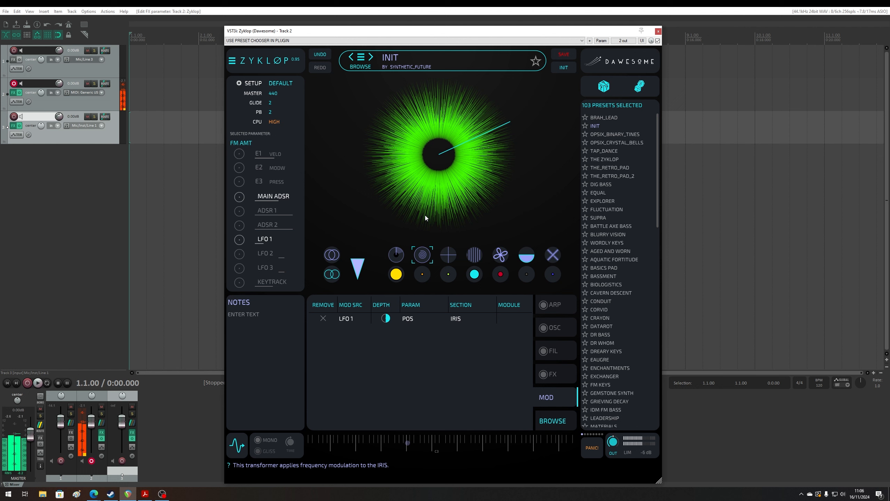
pyautogui.click(448, 254)
pyautogui.click(425, 256)
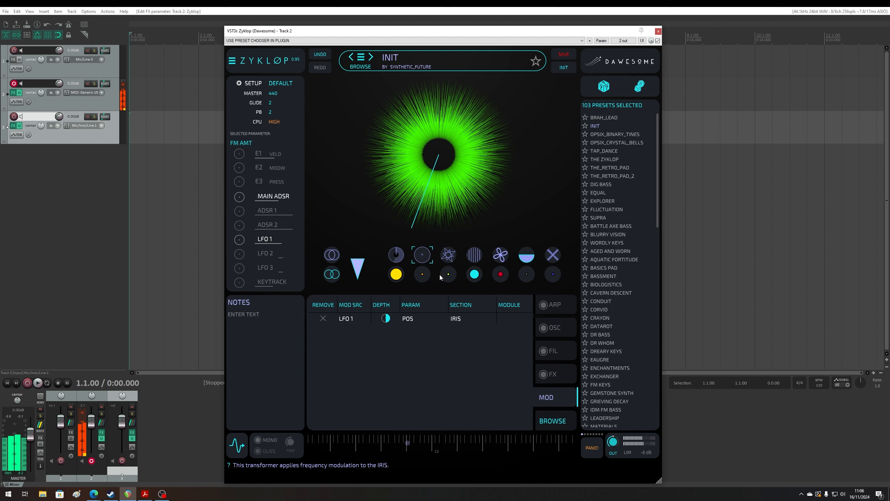
pyautogui.click(449, 254)
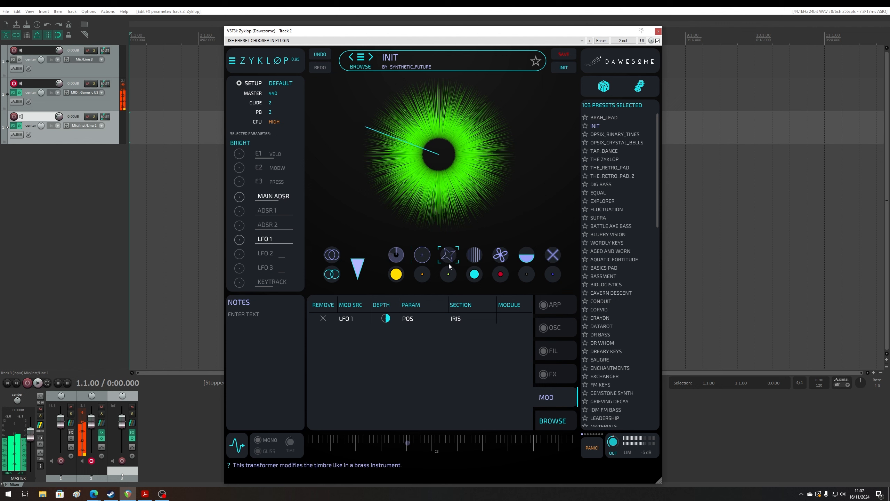
pyautogui.click(471, 258)
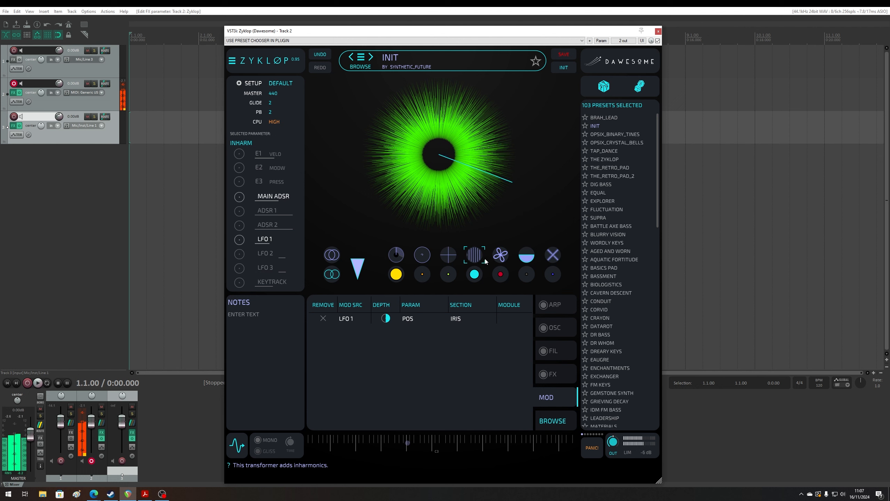
pyautogui.click(500, 255)
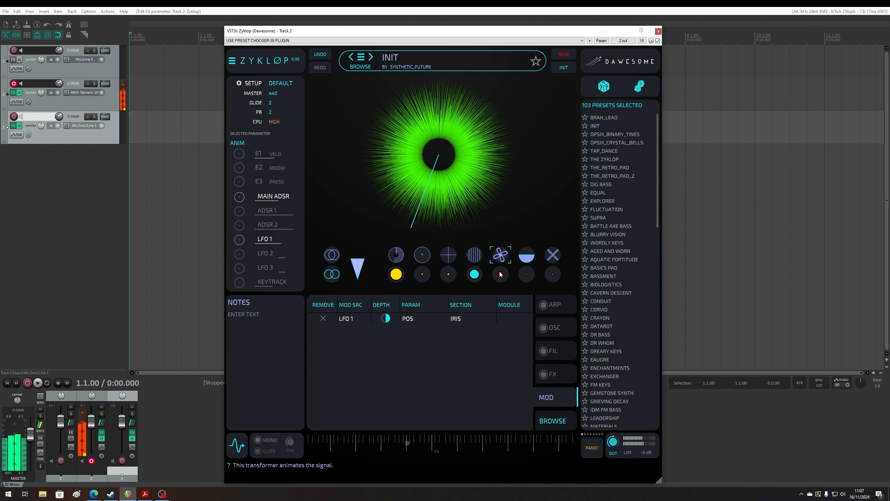
# - Audition the WTF and SMOOTH transformers on a sounding note, bringing each back to its starting value
pyautogui.click(524, 260)
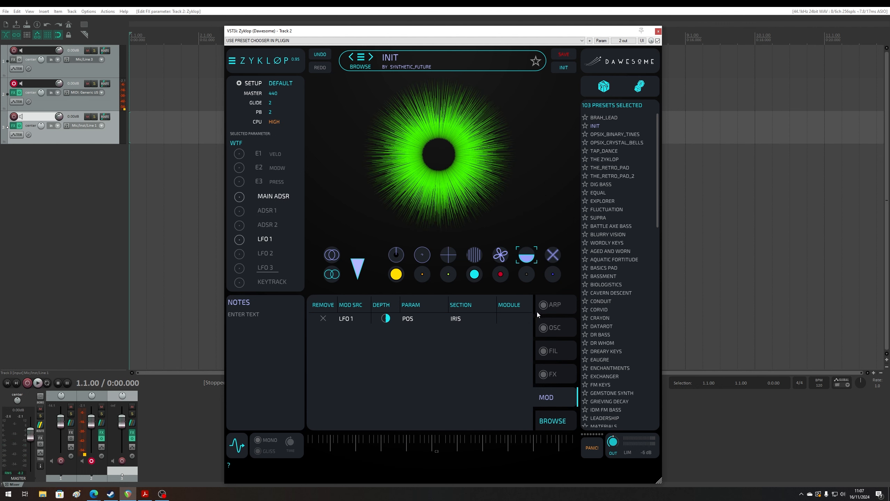
pyautogui.click(555, 258)
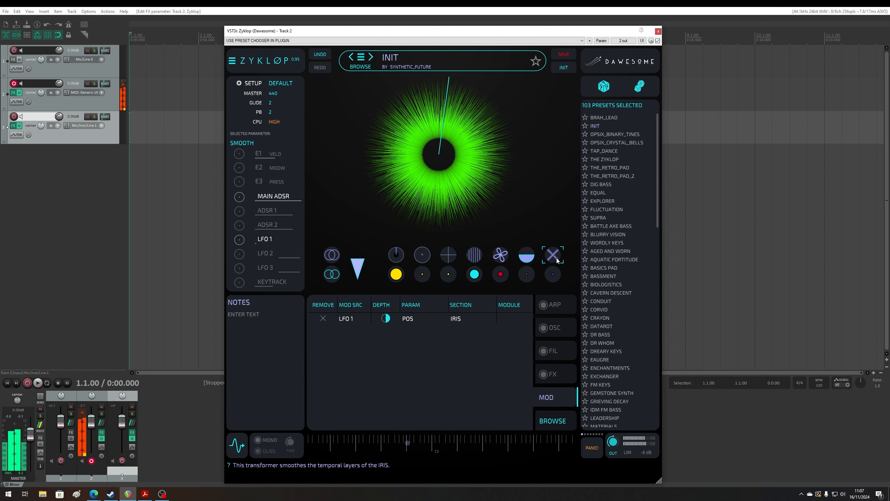
pyautogui.moveTo(557, 259); pyautogui.dragTo(574, 391)
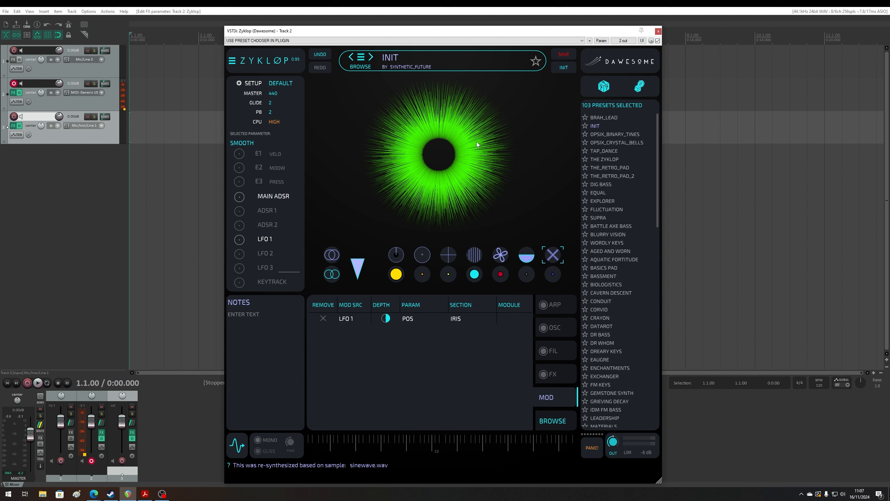
pyautogui.moveTo(554, 257); pyautogui.dragTo(534, 342)
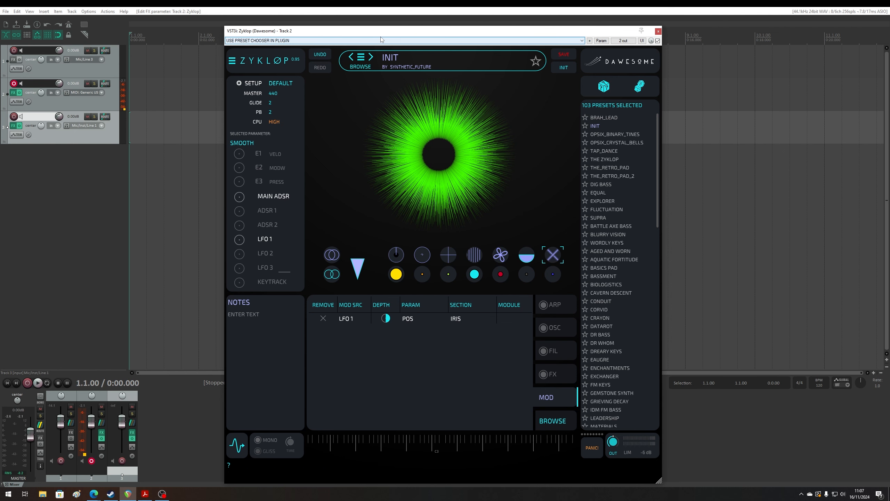
# - Disarm track 2, arm track 1 for recording and move the plugin window clear of the track controls
pyautogui.moveTo(374, 35); pyautogui.dragTo(365, 31)
pyautogui.click(15, 83)
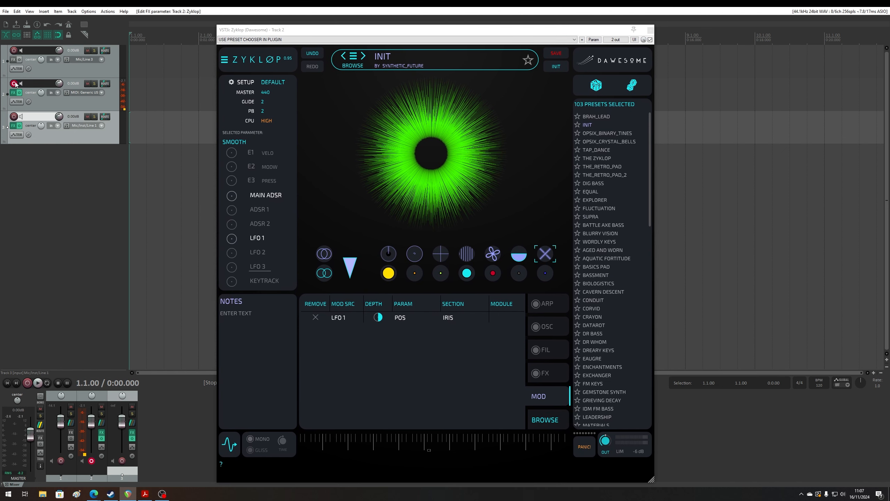
pyautogui.click(14, 50)
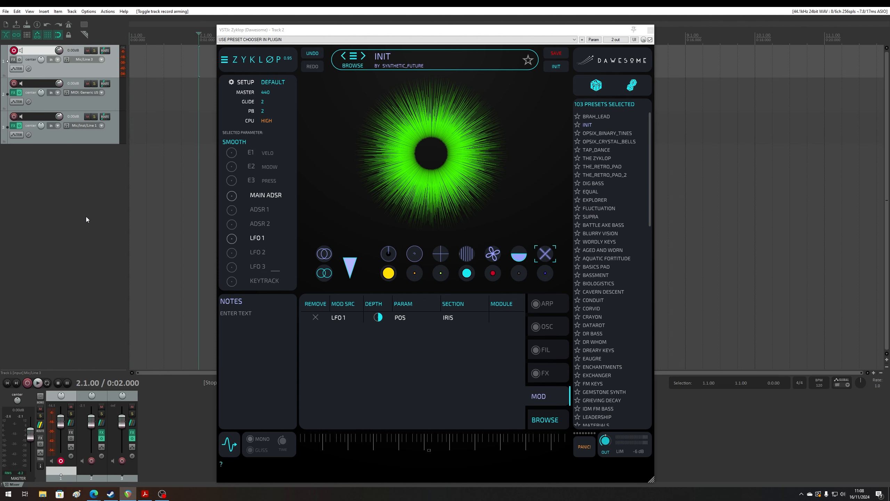
pyautogui.moveTo(254, 30); pyautogui.dragTo(356, 32)
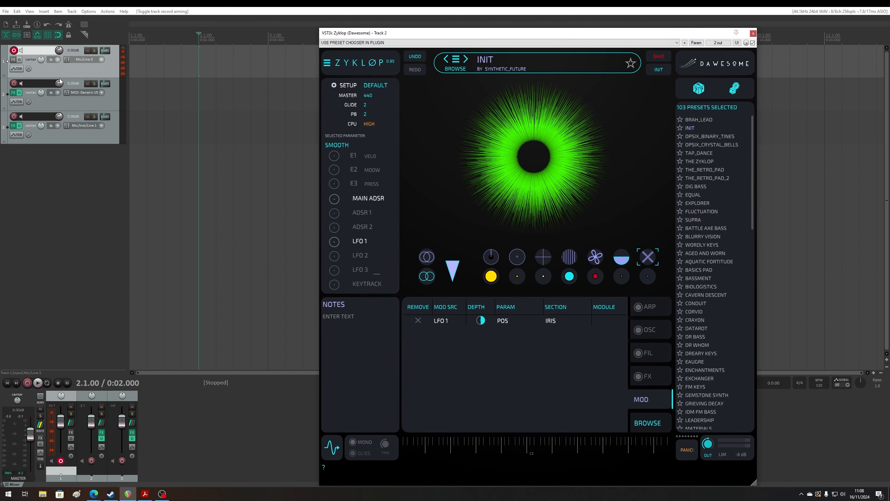
# - Adjust the count-in options in the metronome settings and enable the metronome
pyautogui.rightClick(69, 24)
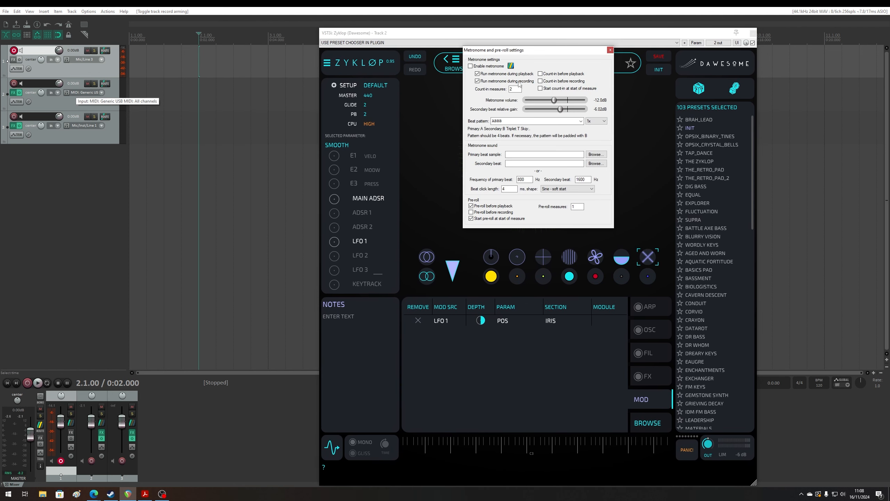
pyautogui.click(553, 74)
pyautogui.click(511, 90)
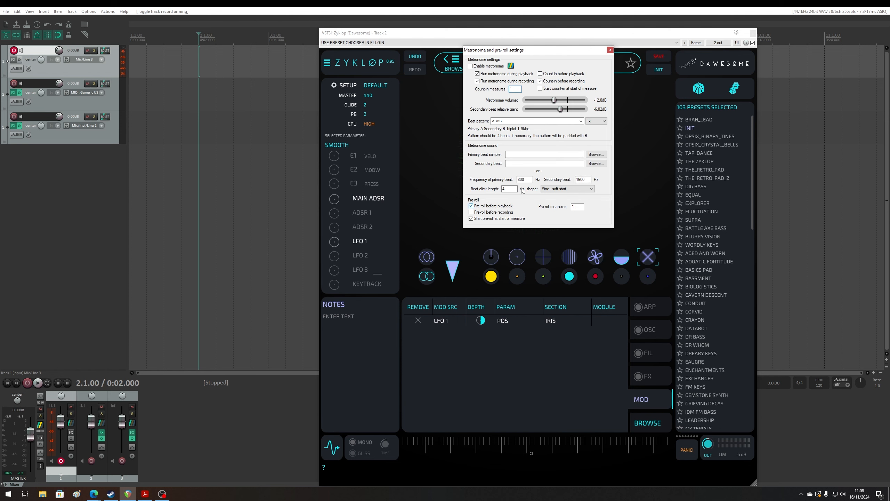
pyautogui.click(610, 51)
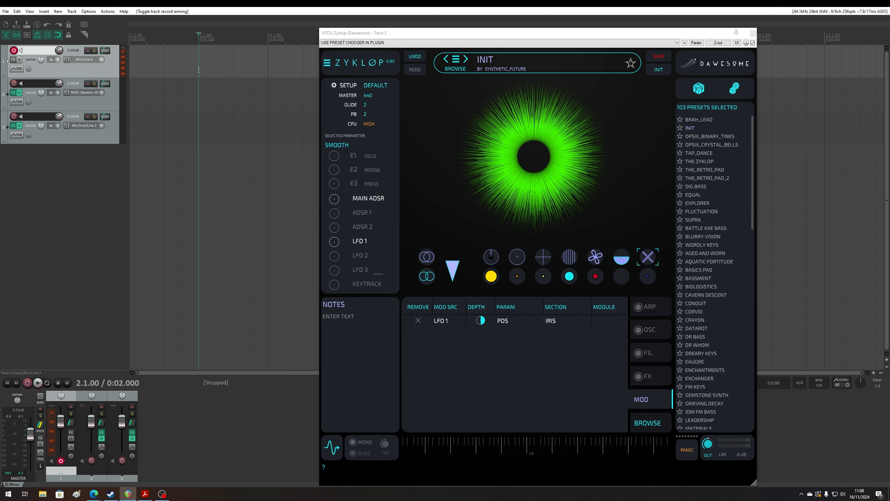
pyautogui.click(69, 24)
# - Record a short audio take on track 1 from measure 2 and save the recorded file
pyautogui.hotkey('ctrl', 'r')
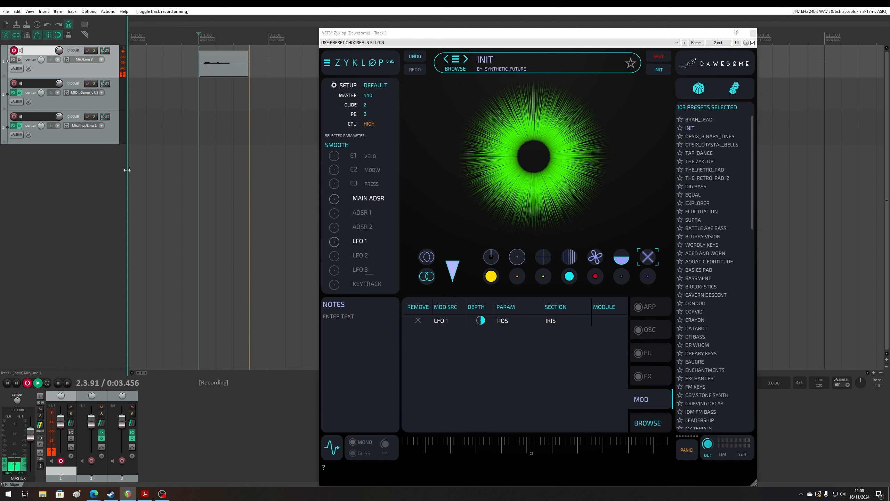
pyautogui.press('space')
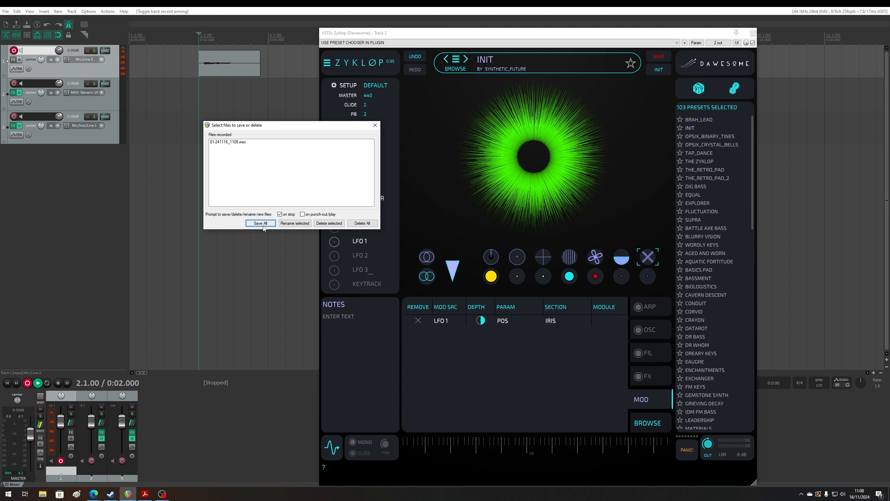
pyautogui.click(262, 225)
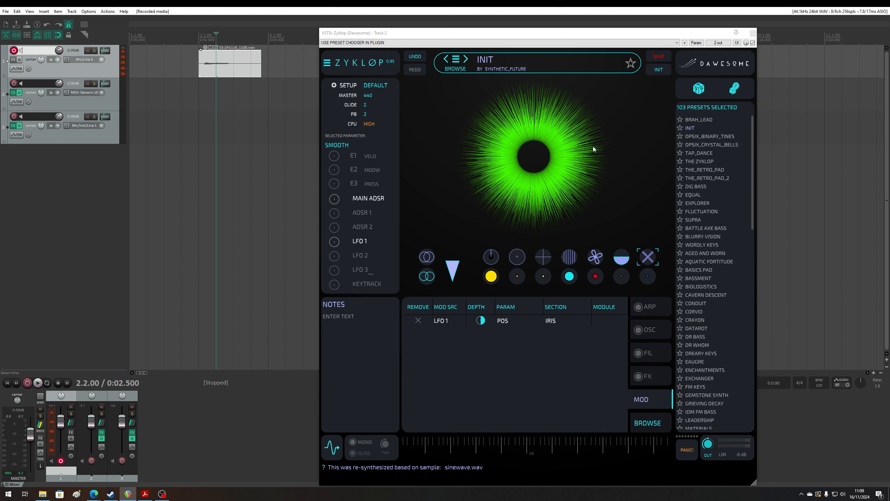
# - Re-synthesize the recorded clip into the IRIS with the V2 algorithm, and try the WTF transformer before restoring it
pyautogui.moveTo(230, 65); pyautogui.dragTo(605, 164)
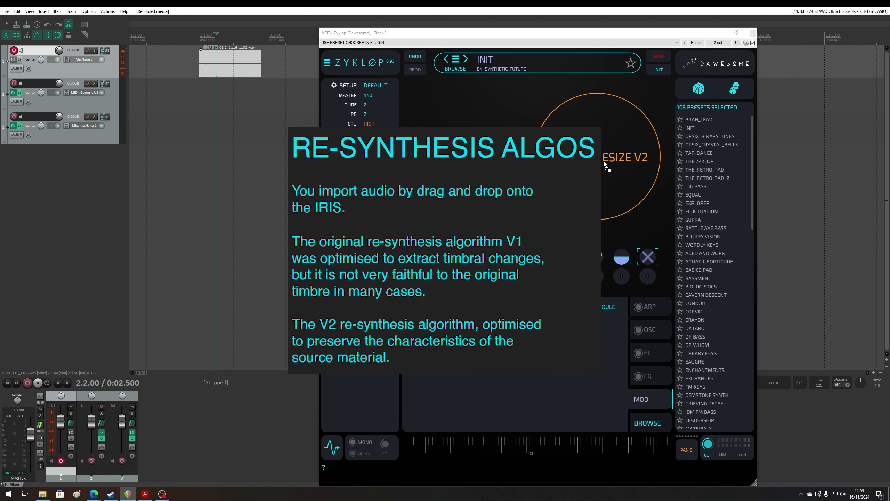
pyautogui.moveTo(604, 161); pyautogui.dragTo(604, 161)
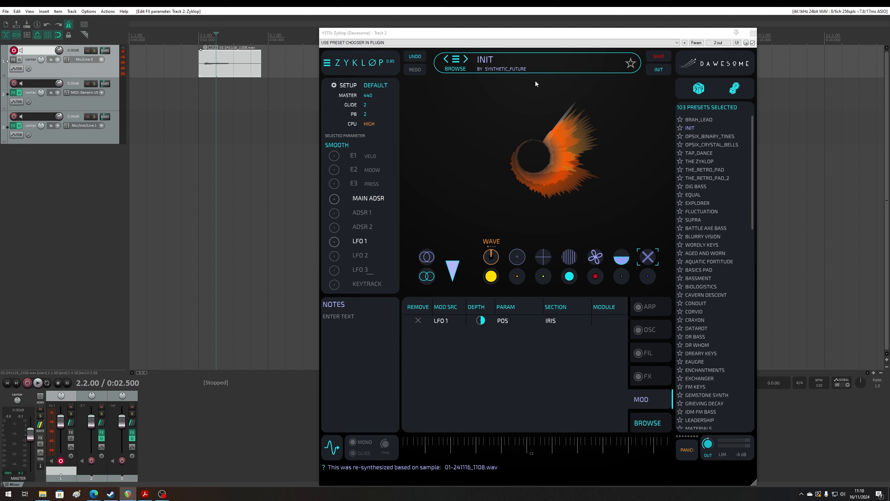
pyautogui.click(622, 264)
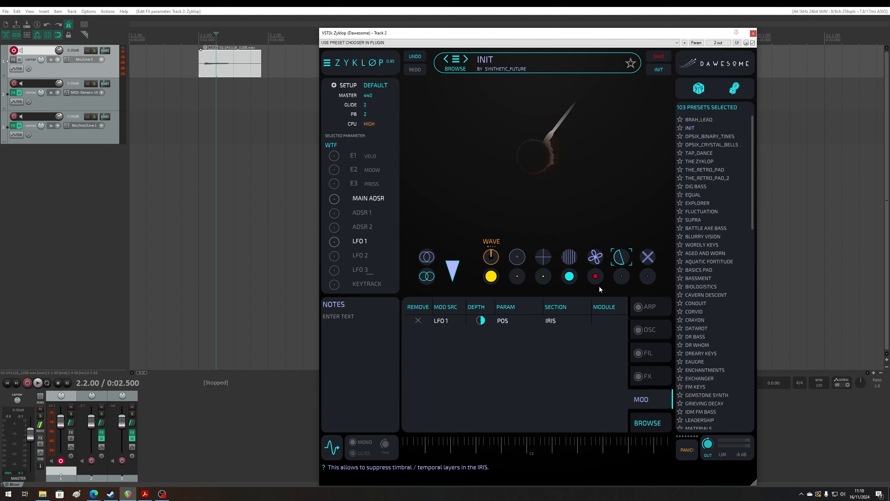
pyautogui.moveTo(600, 287); pyautogui.dragTo(638, 263)
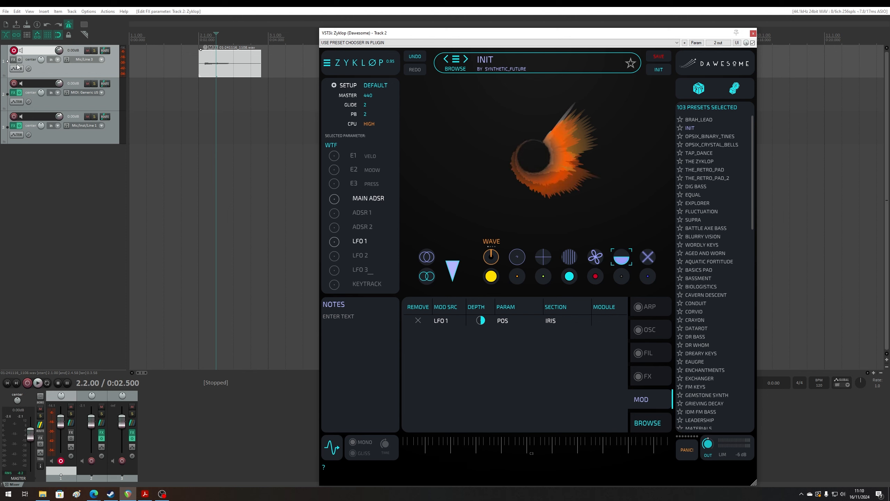
# - Arm track 2 instead of track 1 and set the MAIN ADSR's attack to 0.0 ms and release to 1.94 s
pyautogui.click(13, 50)
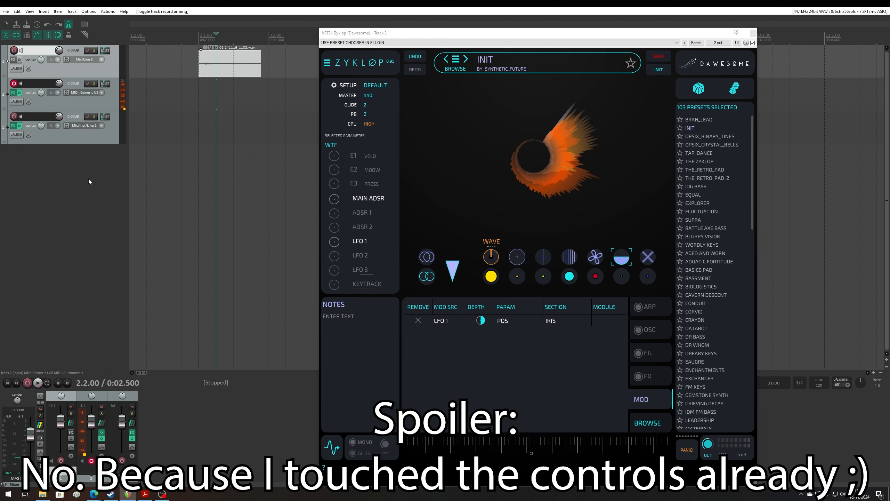
pyautogui.click(373, 199)
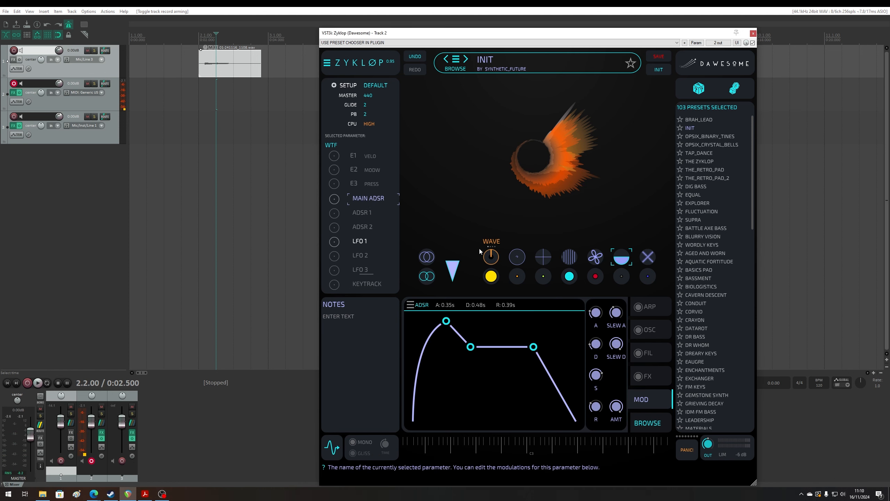
pyautogui.moveTo(594, 328); pyautogui.dragTo(586, 362)
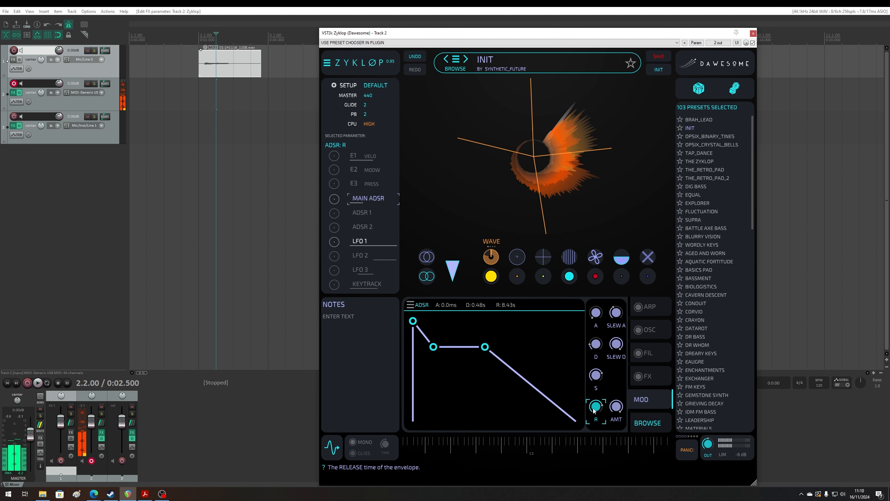
pyautogui.moveTo(596, 407); pyautogui.dragTo(590, 425)
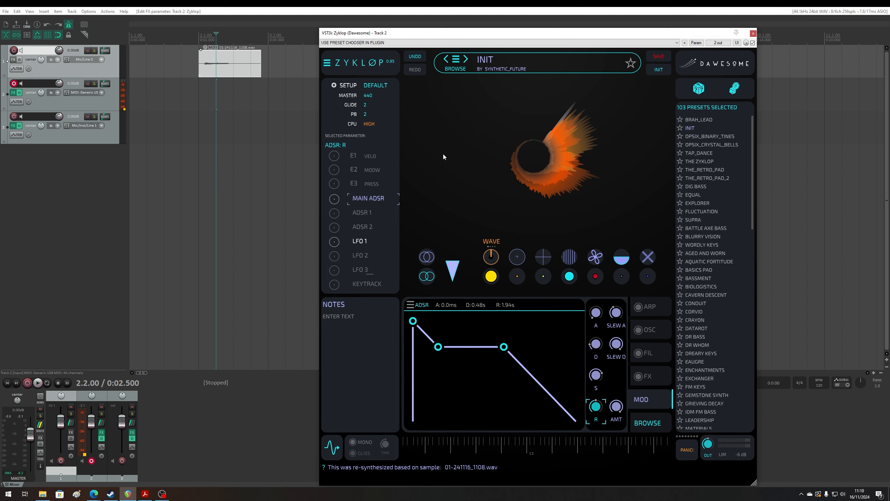
# - Reset the raised timbre transformers below the IRIS to zero
pyautogui.doubleClick(494, 275)
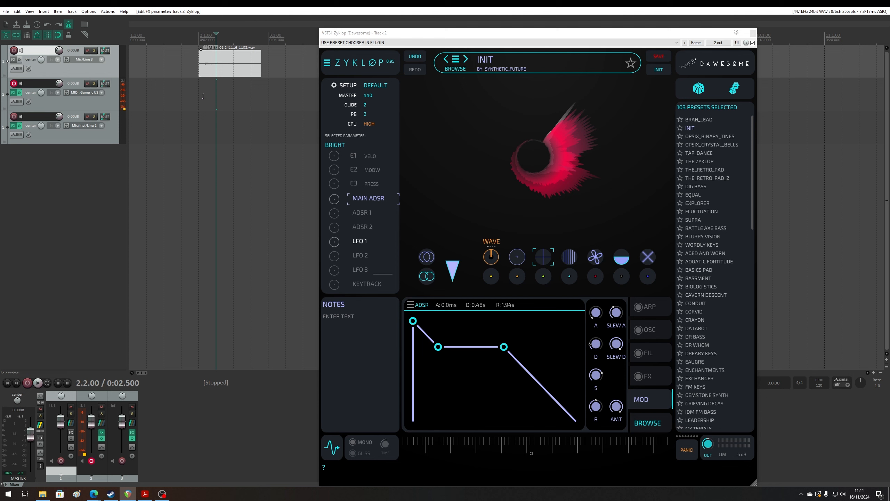
# - Insert a new MIDI item on track 2 spanning the measure from 2.1.00 to 3.1.00
pyautogui.moveTo(202, 101); pyautogui.dragTo(268, 97)
pyautogui.click(45, 12)
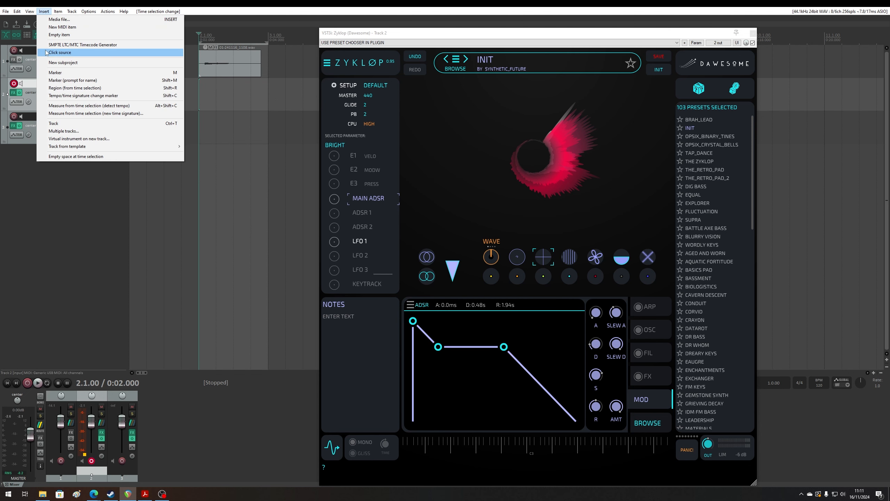
pyautogui.click(57, 28)
# - Draw C3, E3 and A3 as a chord in the new MIDI item and extend all three notes to the full measure
pyautogui.doubleClick(203, 98)
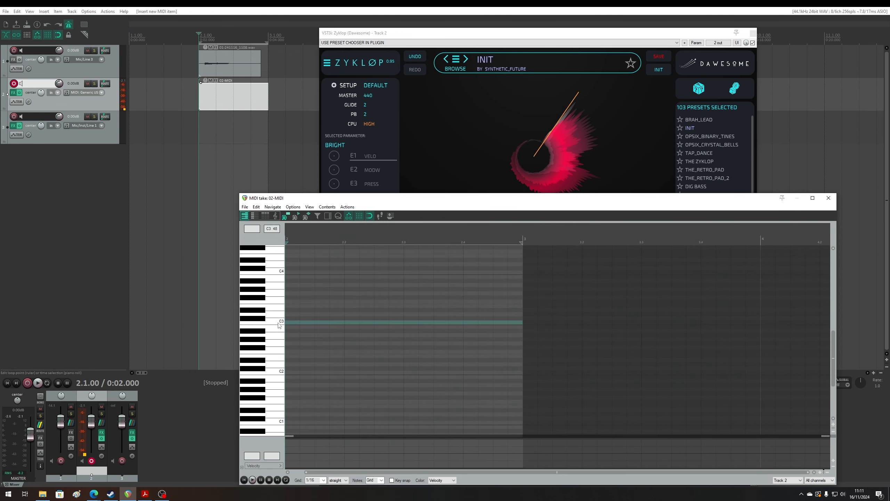
pyautogui.click(281, 322)
pyautogui.moveTo(343, 324); pyautogui.dragTo(344, 324)
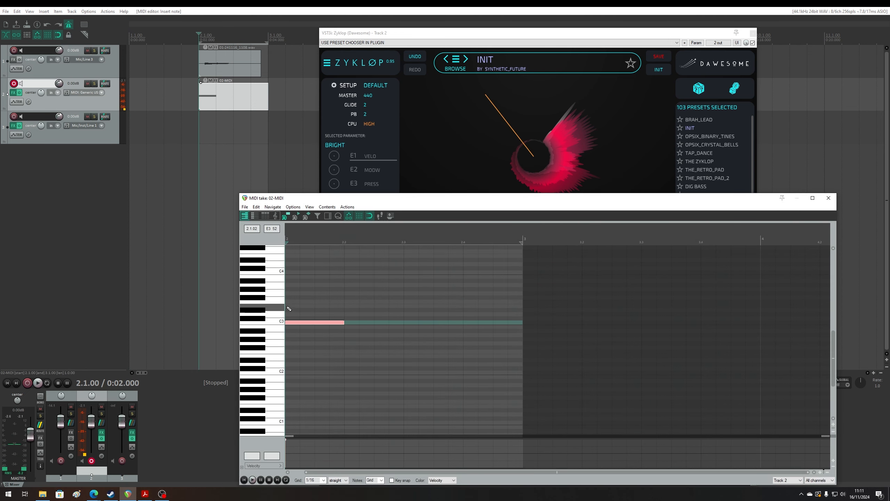
pyautogui.moveTo(289, 308); pyautogui.dragTo(344, 309)
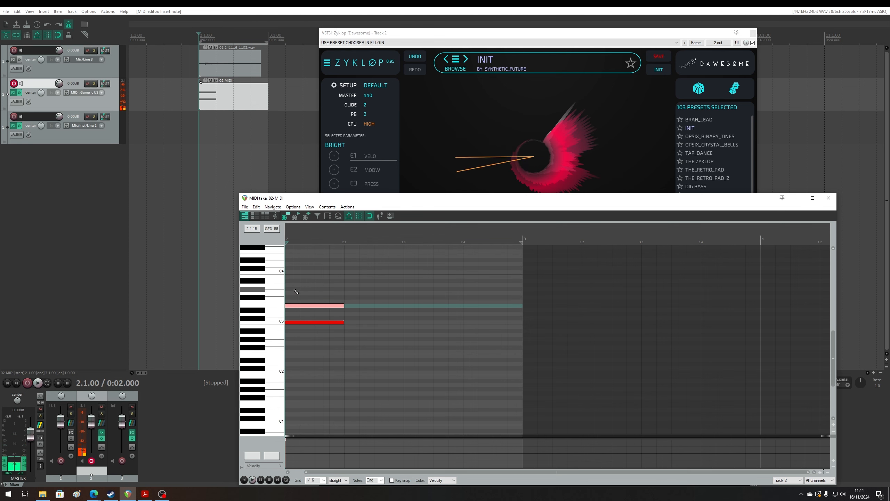
pyautogui.moveTo(289, 285); pyautogui.dragTo(343, 287)
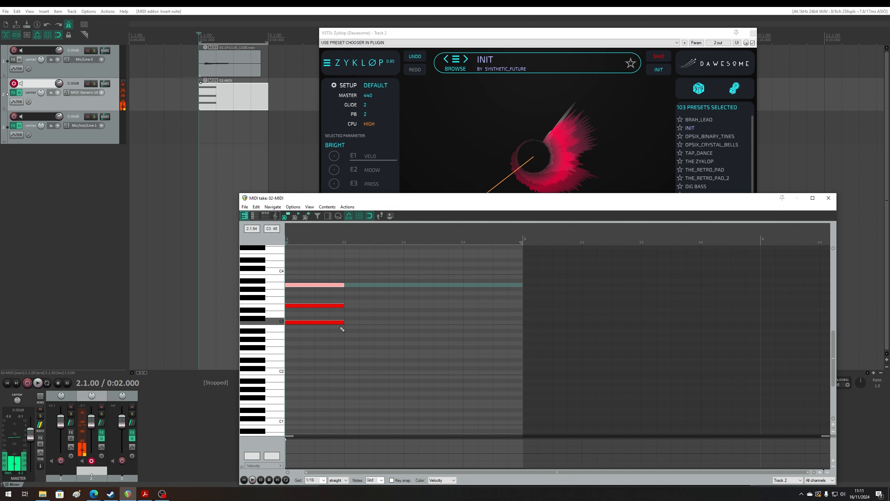
pyautogui.moveTo(341, 328); pyautogui.dragTo(294, 241)
pyautogui.moveTo(342, 302); pyautogui.dragTo(533, 301)
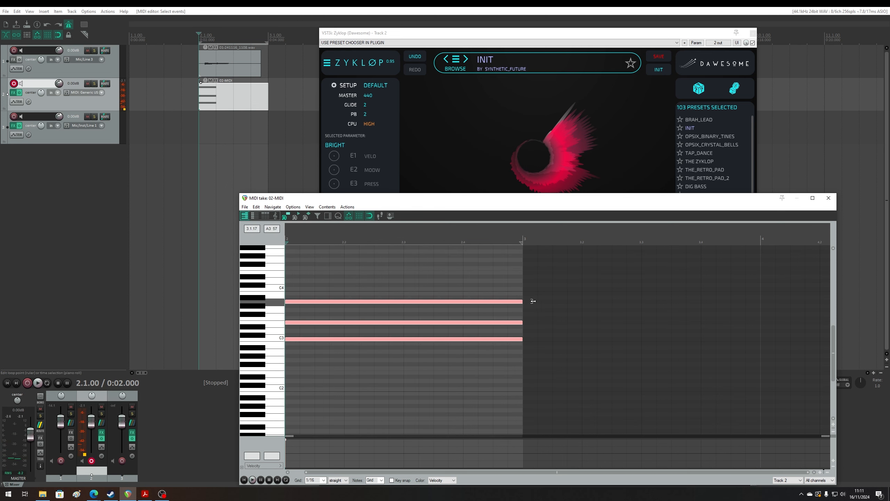
pyautogui.click(835, 201)
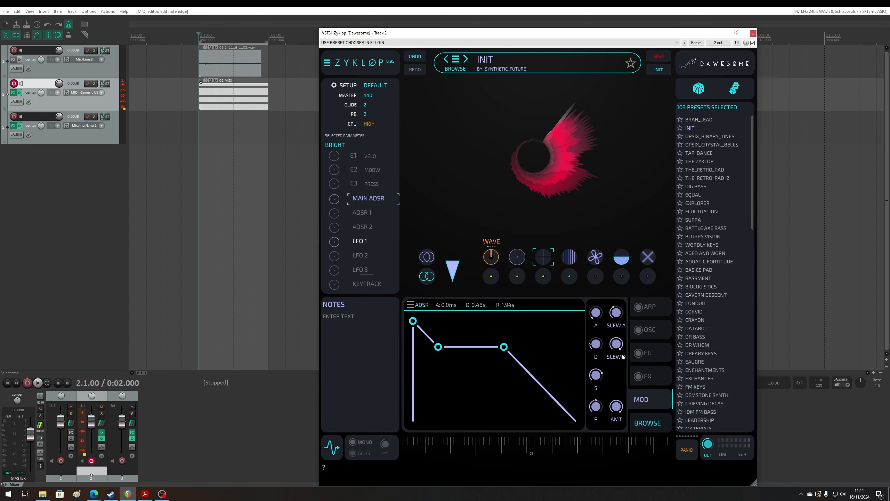
# - Enable the plugin's ARP section and switch off its CHORD module
pyautogui.click(649, 306)
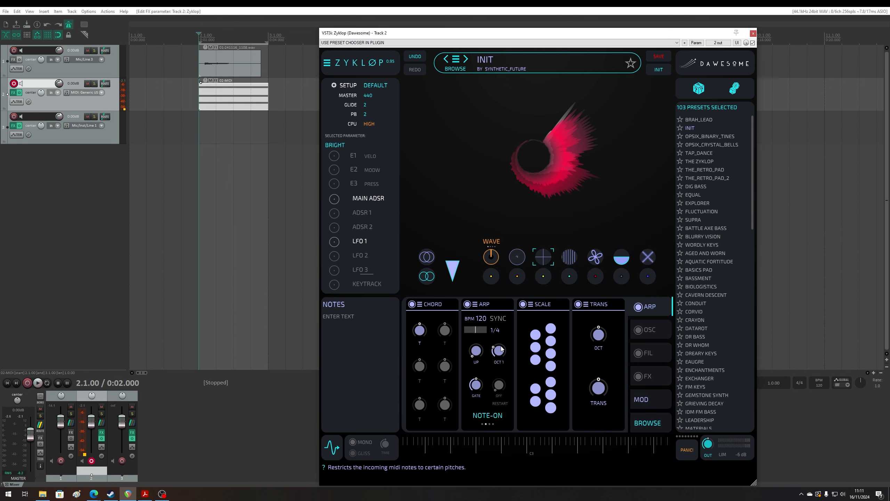
pyautogui.click(413, 304)
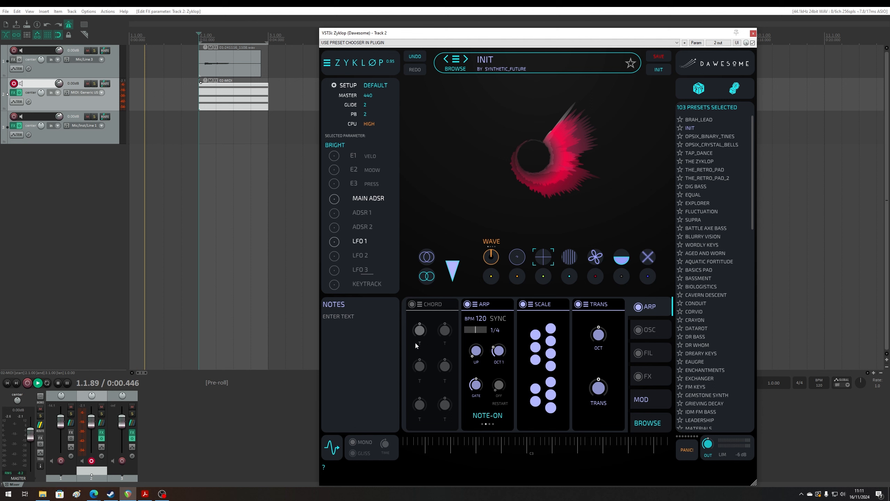
# - Play back the MIDI item briefly, stop playback and mute track 1
pyautogui.click(157, 62)
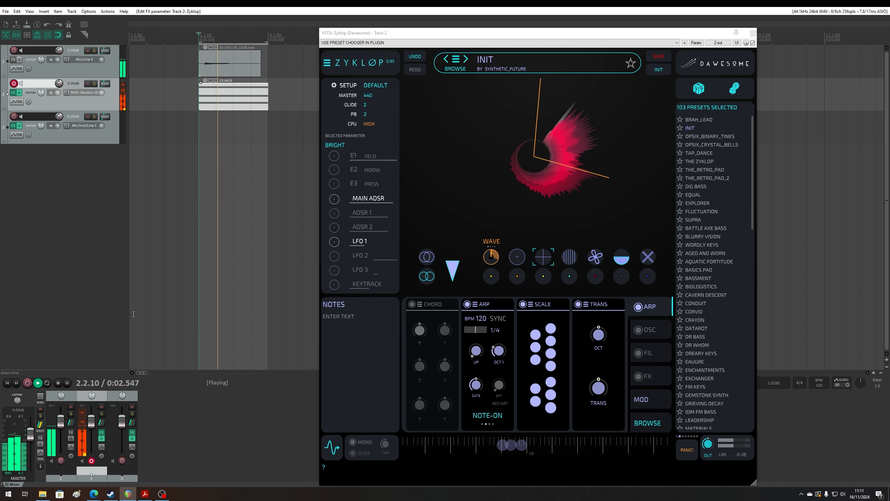
pyautogui.press('space')
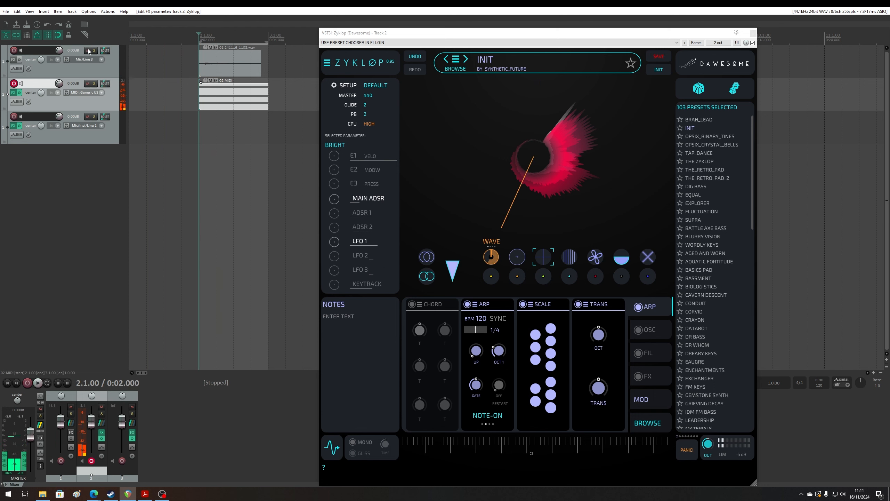
pyautogui.click(88, 51)
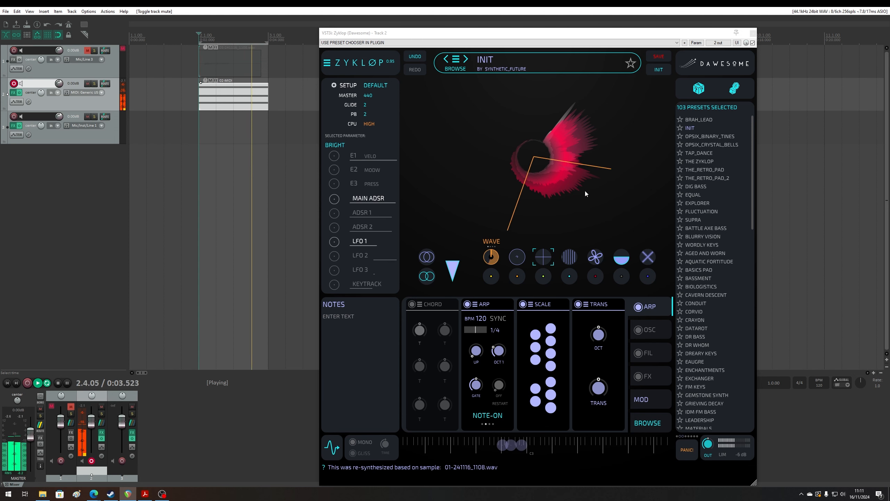
# - Select the IRIS position parameter, audition the timbre transformers during playback and raise the SMOOTH transformer
pyautogui.click(492, 258)
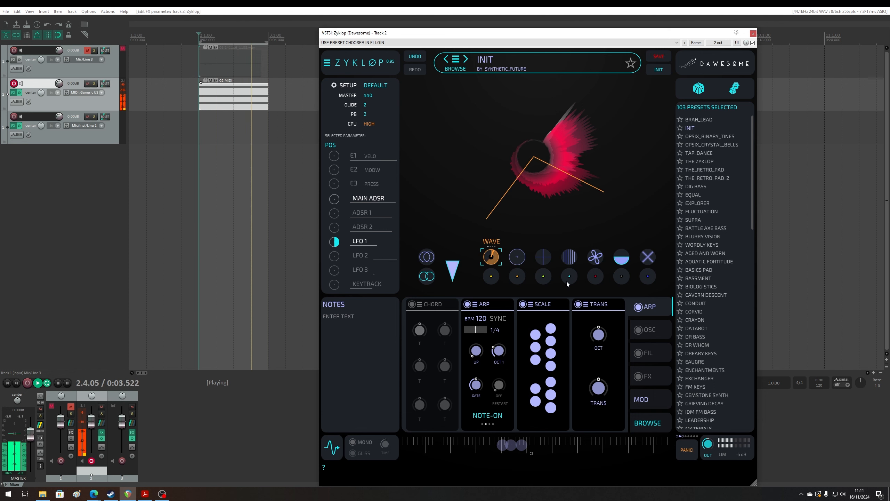
pyautogui.moveTo(495, 281); pyautogui.dragTo(552, 350)
pyautogui.moveTo(569, 277); pyautogui.dragTo(626, 348)
pyautogui.moveTo(648, 276); pyautogui.dragTo(656, 203)
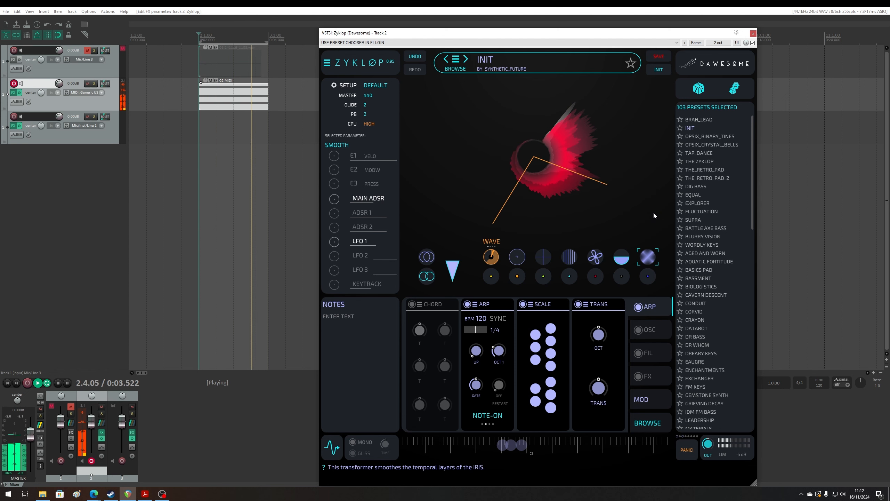
# - Audition the WTF and ANIM transformers during playback, and raise the BRIGHT and FM AMT transformers
pyautogui.click(620, 279)
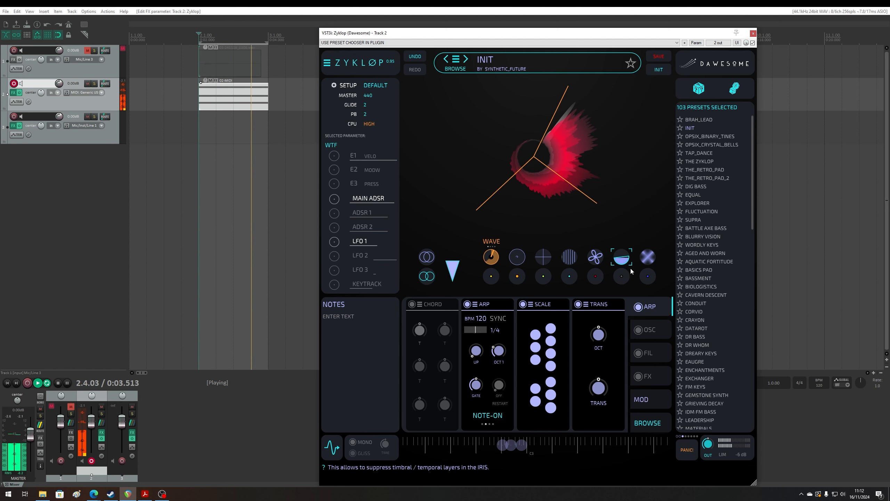
pyautogui.moveTo(630, 216); pyautogui.dragTo(635, 280)
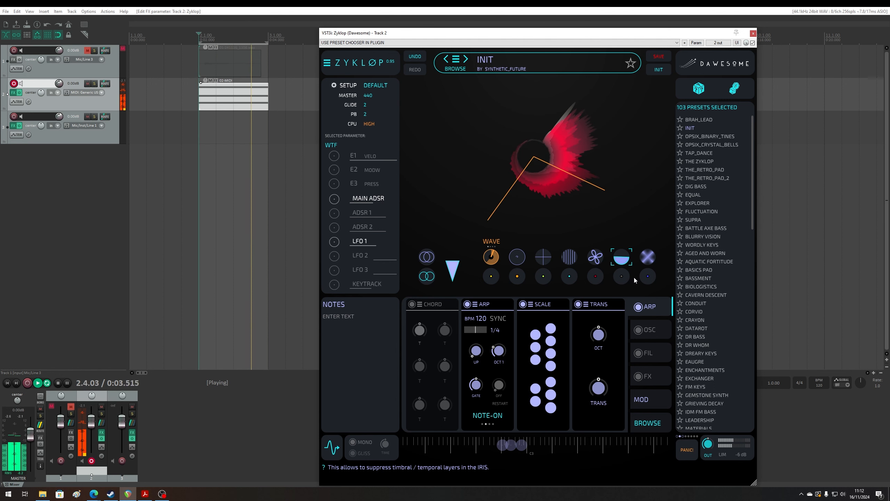
pyautogui.click(595, 257)
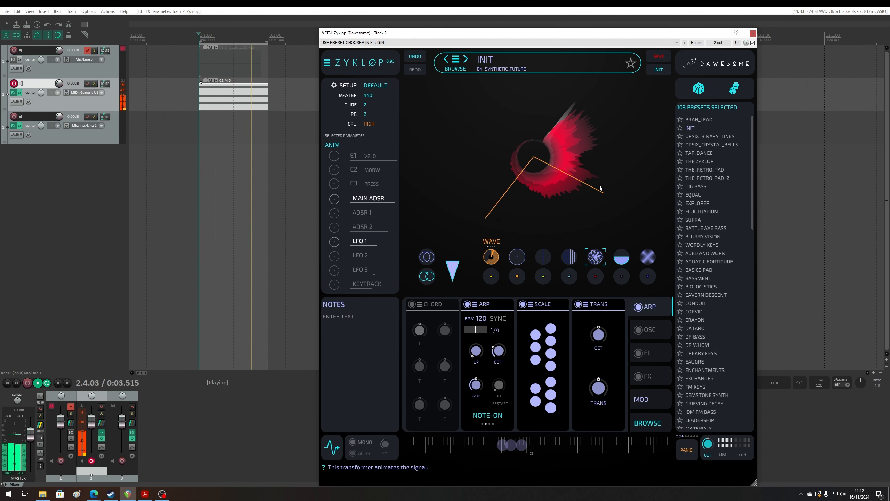
pyautogui.click(544, 257)
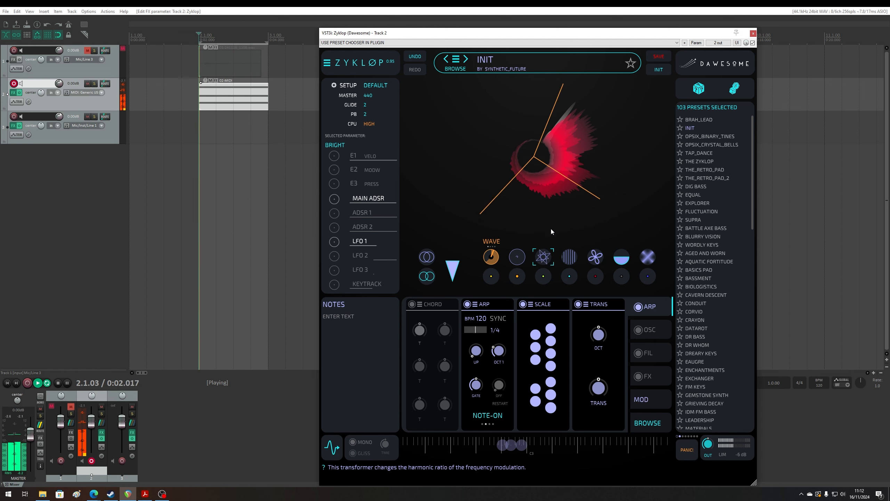
pyautogui.click(526, 257)
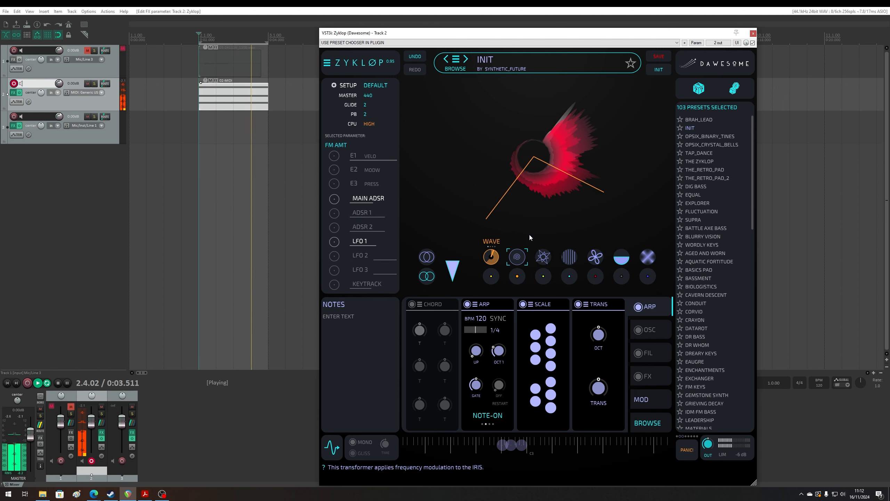
# - Raise the SQ and STRING timbre transformers while the chord plays
pyautogui.click(569, 277)
pyautogui.moveTo(572, 275); pyautogui.dragTo(610, 293)
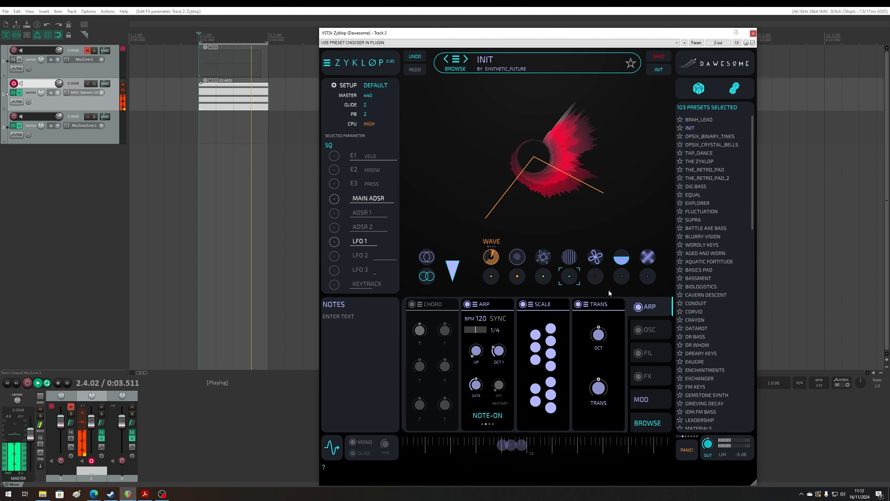
pyautogui.moveTo(570, 262); pyautogui.dragTo(574, 241)
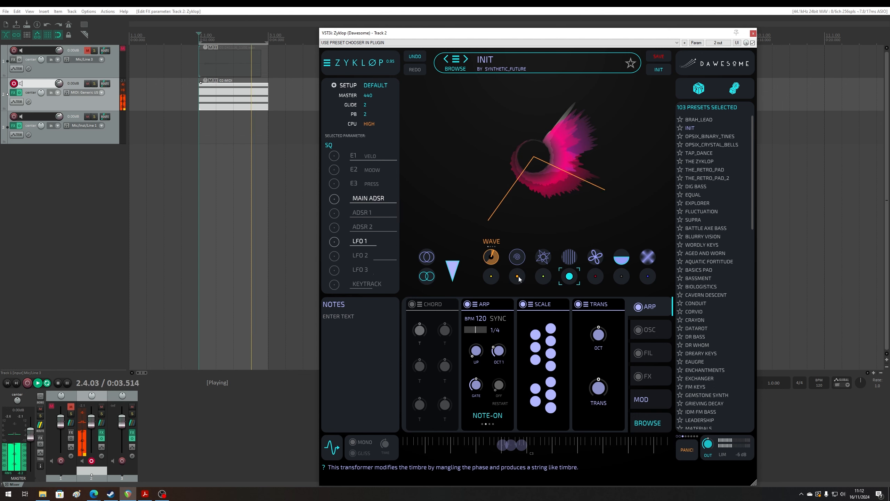
pyautogui.moveTo(519, 276); pyautogui.dragTo(527, 263)
pyautogui.moveTo(648, 276); pyautogui.dragTo(651, 263)
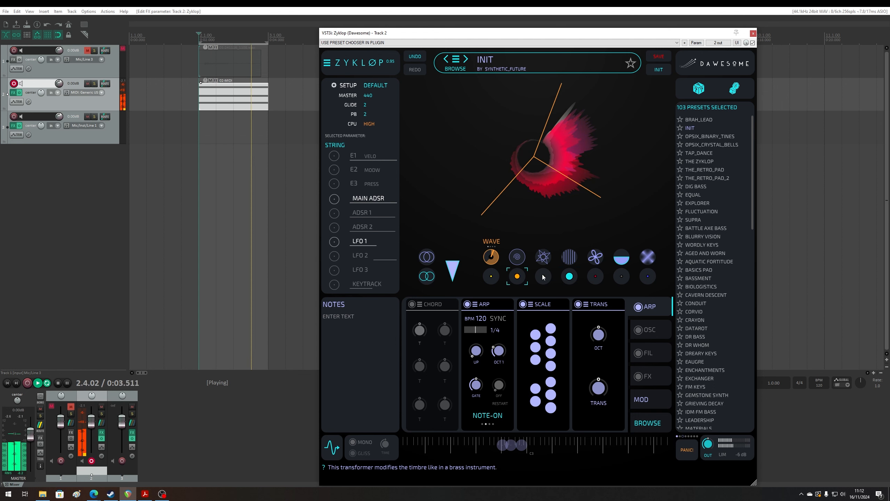
# - Audition the SYNC, INHARM and SAW transformers in turn, returning each one to zero
pyautogui.click(603, 264)
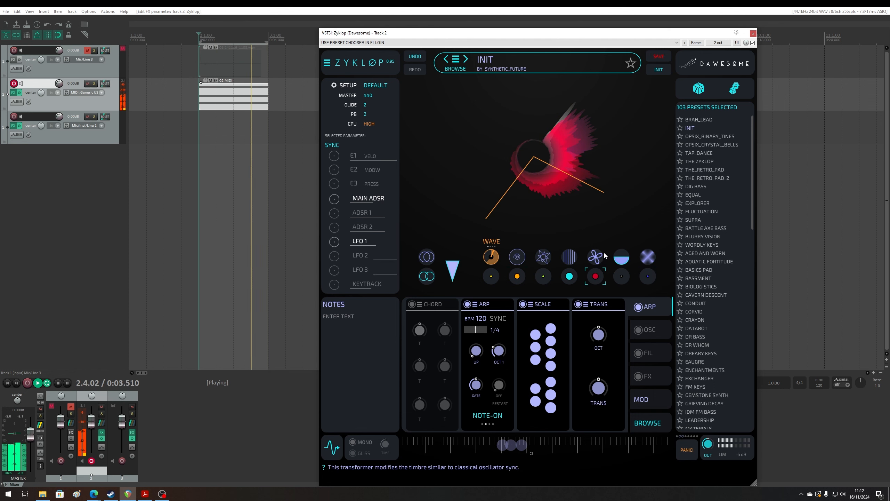
pyautogui.click(573, 267)
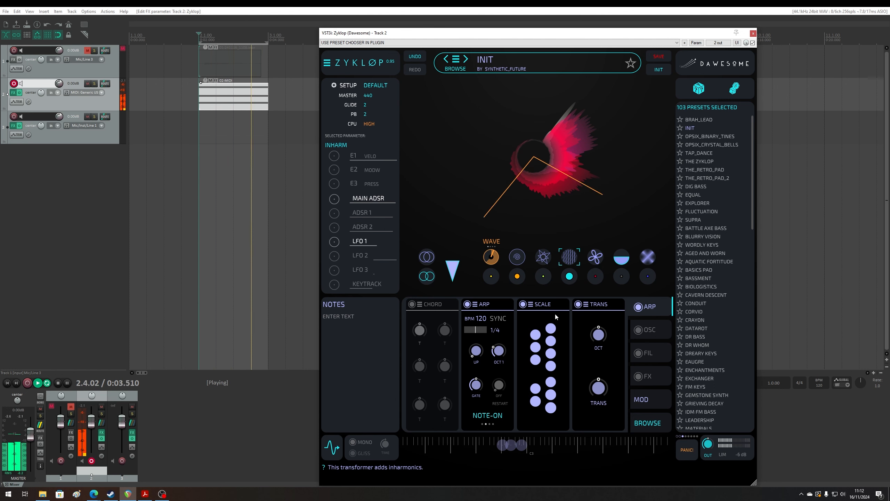
pyautogui.doubleClick(569, 258)
pyautogui.click(493, 277)
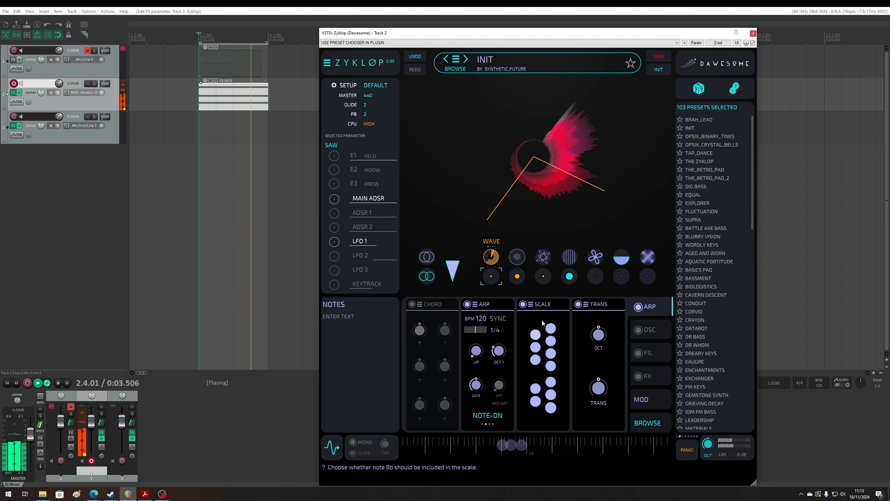
# - Reset the STRING, SQ, SMOOTH, FM AMT and BRIGHT transformers to zero and stop playback
pyautogui.moveTo(518, 276); pyautogui.dragTo(514, 309)
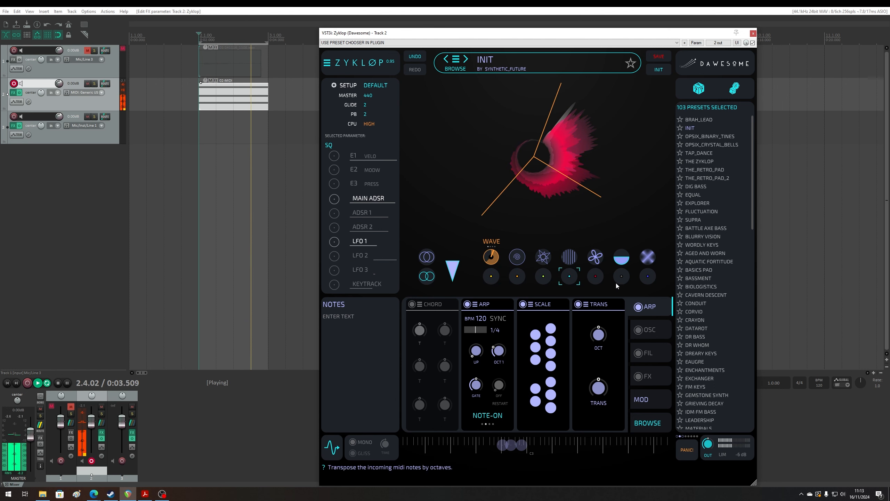
pyautogui.click(647, 257)
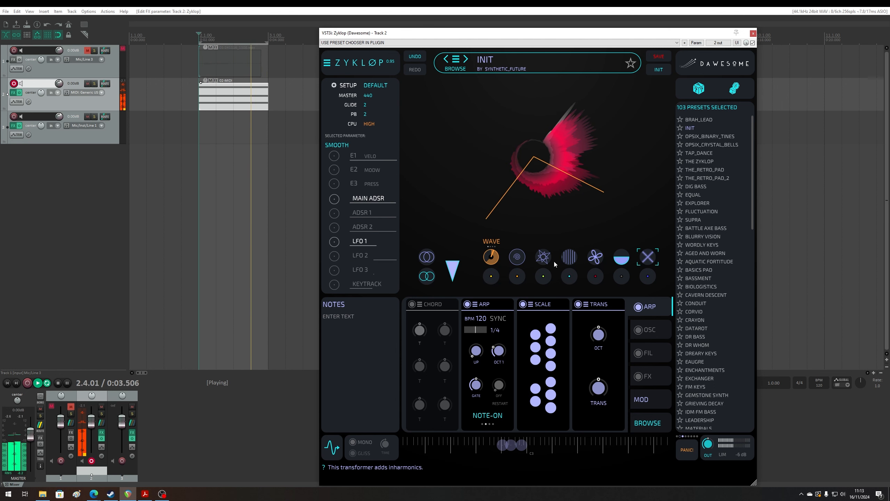
pyautogui.click(517, 257)
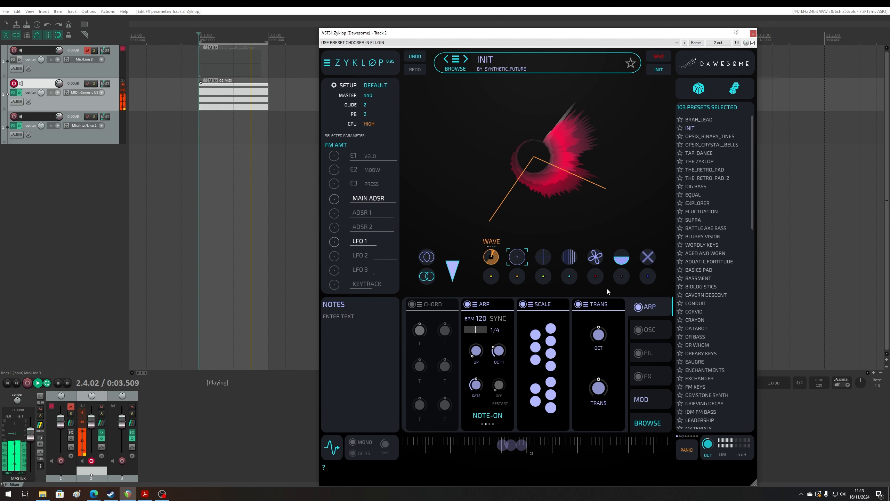
pyautogui.click(543, 257)
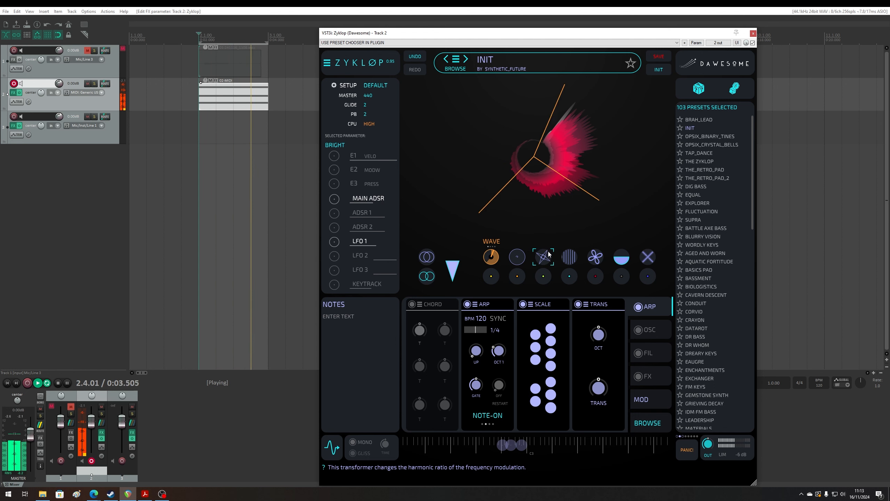
pyautogui.click(426, 16)
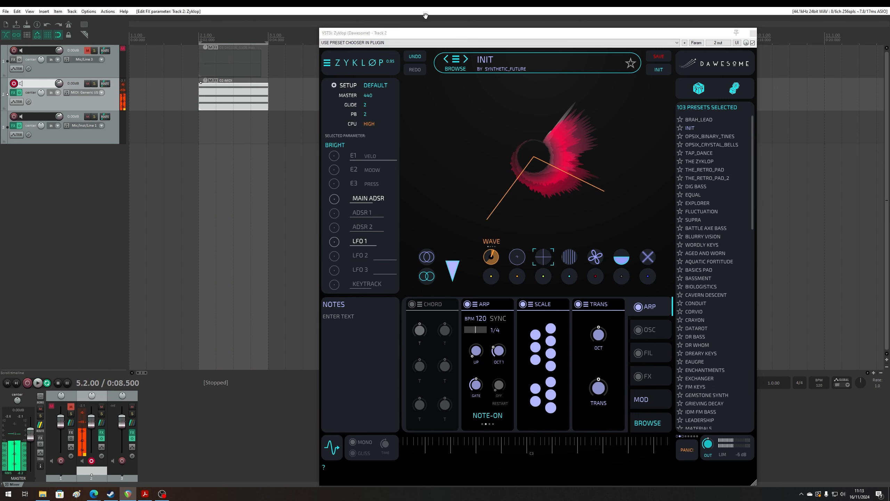
pyautogui.press('space')
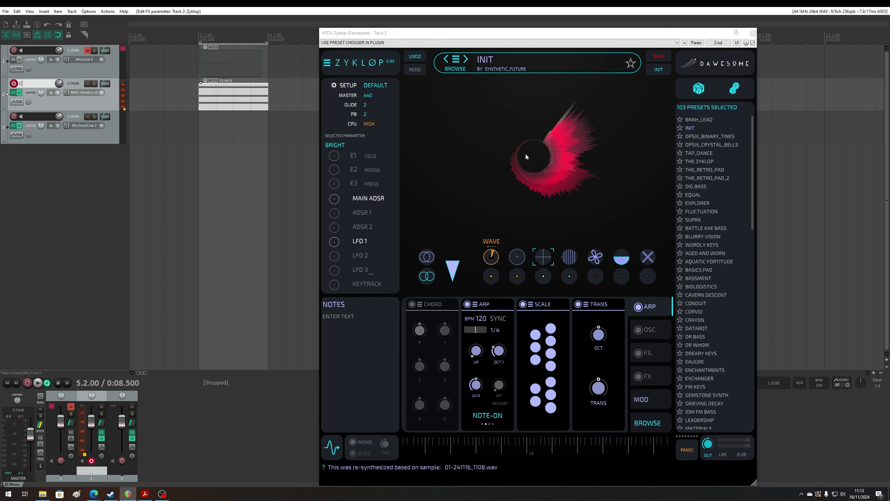
# - Remove the LFO 1 modulation of the IRIS position from the modulation list
pyautogui.click(360, 241)
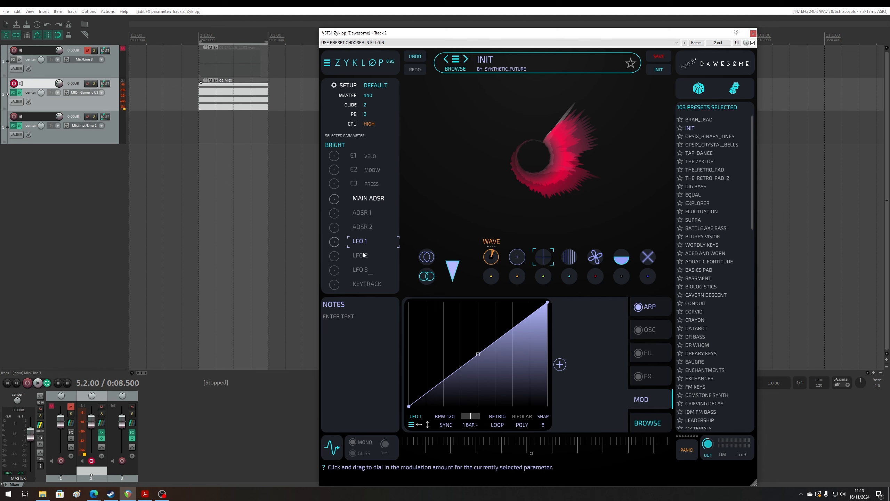
pyautogui.click(647, 400)
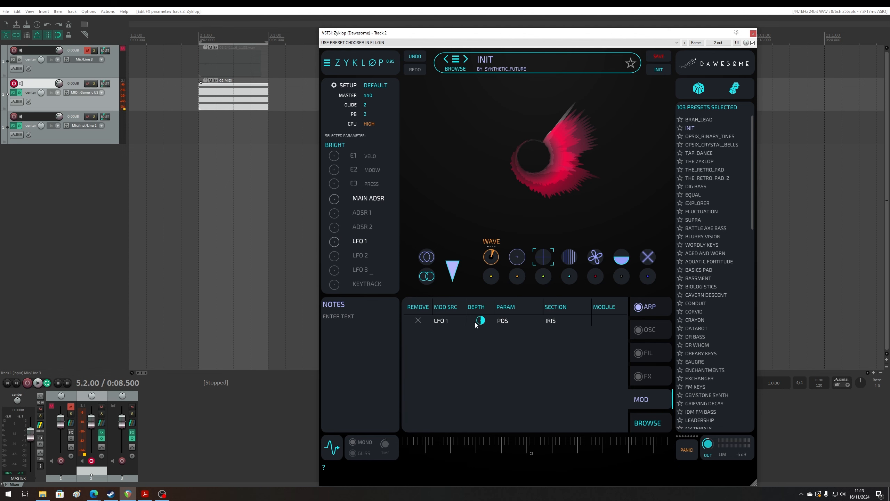
pyautogui.click(418, 320)
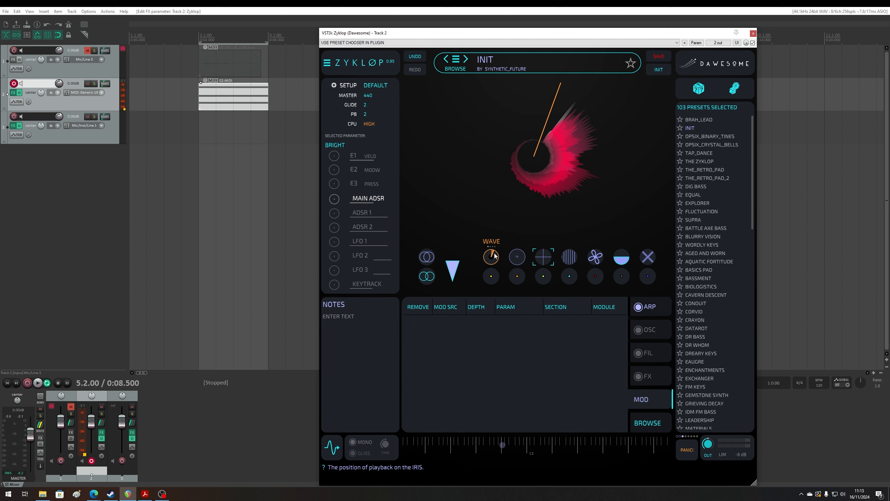
# - Sweep the IRIS playback position by hand to audition the waveform, and switch off the ARP section
pyautogui.moveTo(495, 261); pyautogui.dragTo(501, 254)
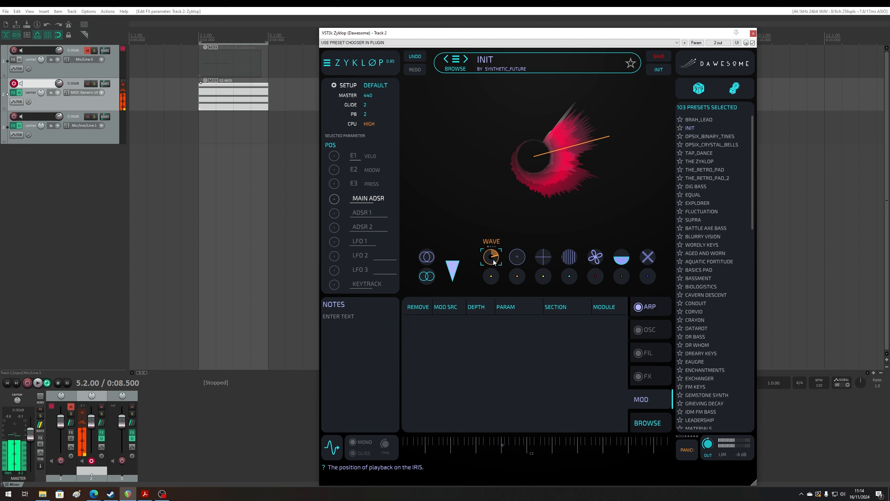
pyautogui.click(638, 307)
pyautogui.moveTo(495, 259); pyautogui.dragTo(492, 266)
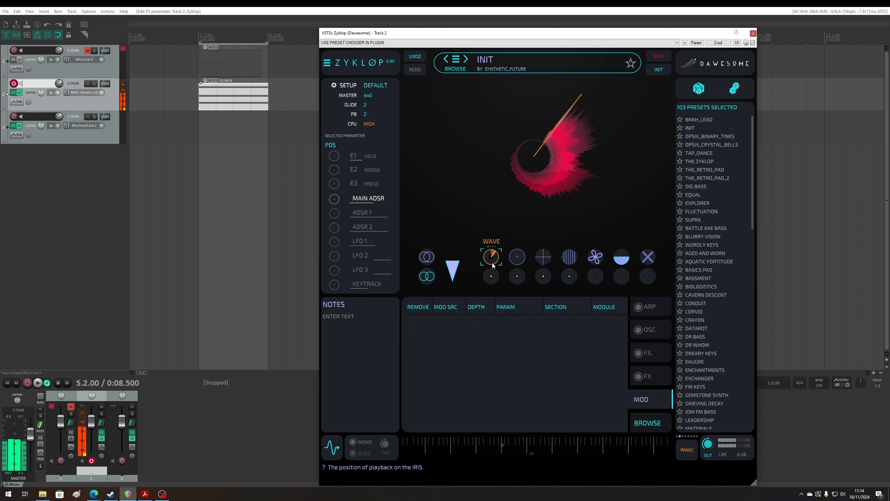
# - Raise the FM AMT, BRIGHT and SYNC transformers to change the timbre of the held sound
pyautogui.click(516, 262)
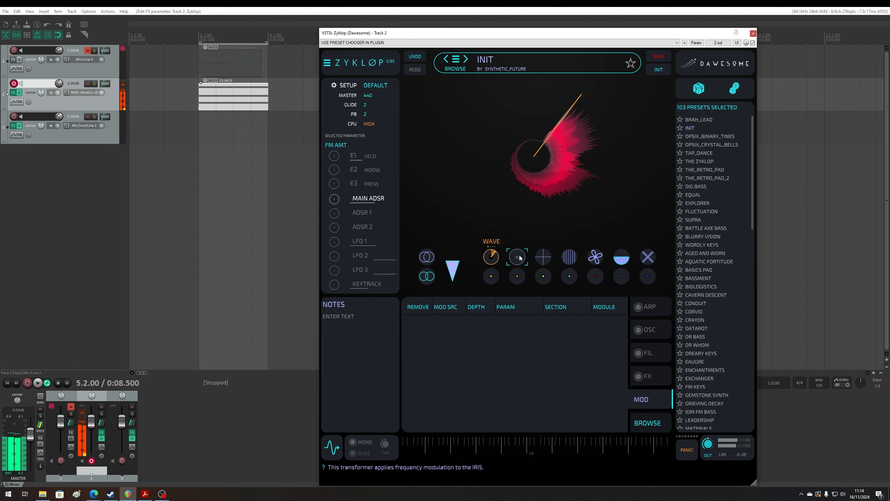
pyautogui.click(540, 255)
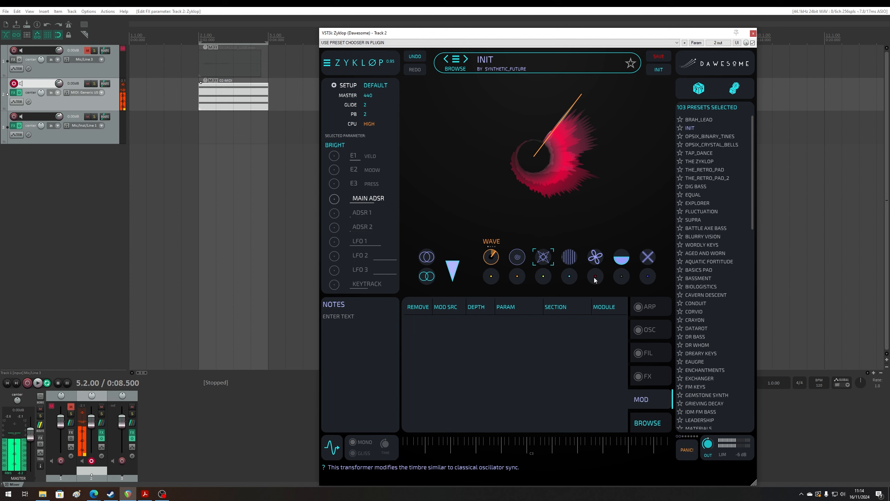
pyautogui.click(599, 269)
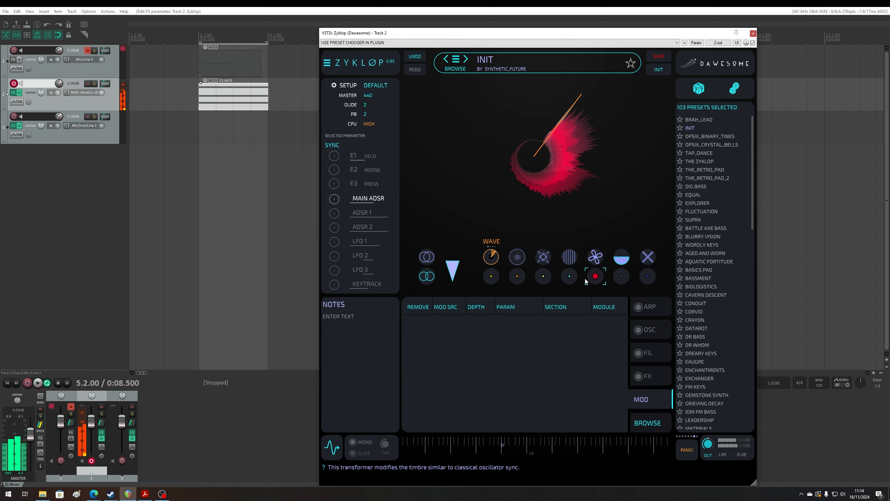
# - Assign LFO 2 to modulate the IRIS position by a small amount and set its rate to 2 bars
pyautogui.click(491, 257)
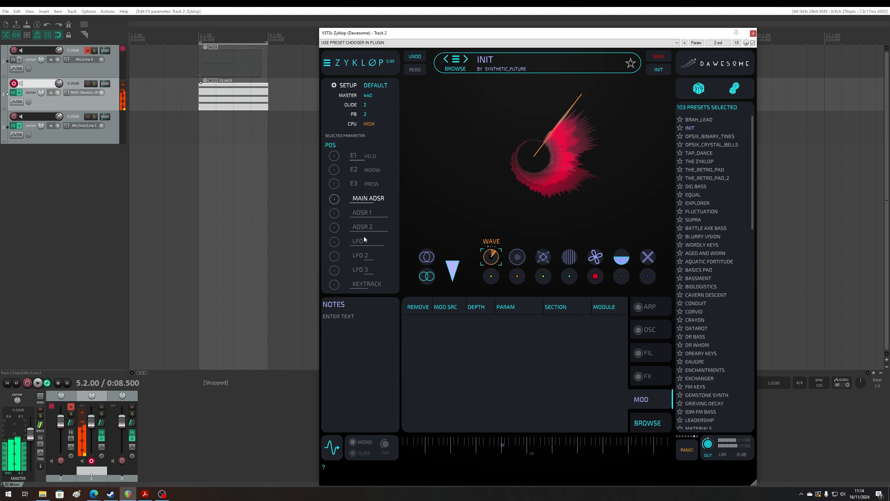
pyautogui.moveTo(337, 257); pyautogui.dragTo(343, 254)
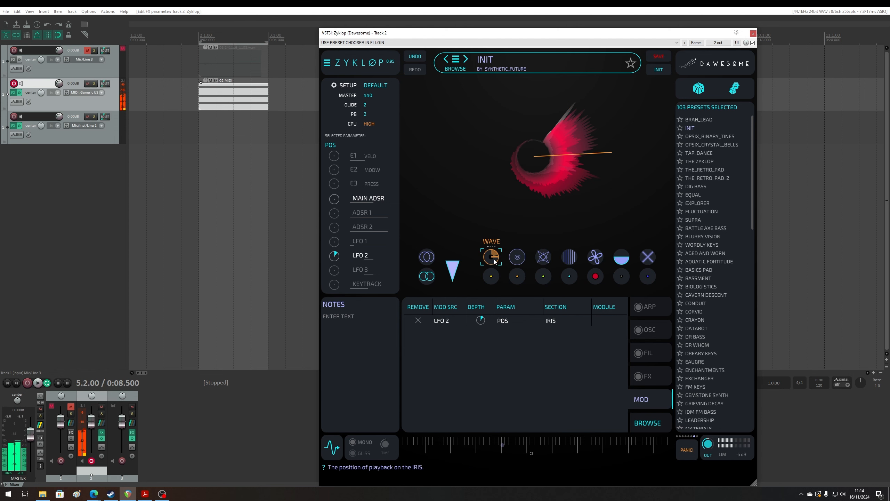
pyautogui.click(381, 261)
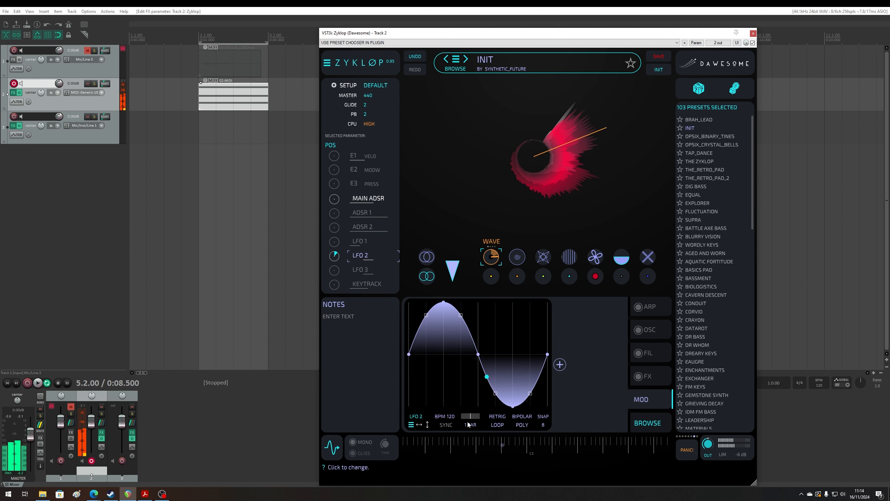
pyautogui.moveTo(470, 417); pyautogui.dragTo(465, 416)
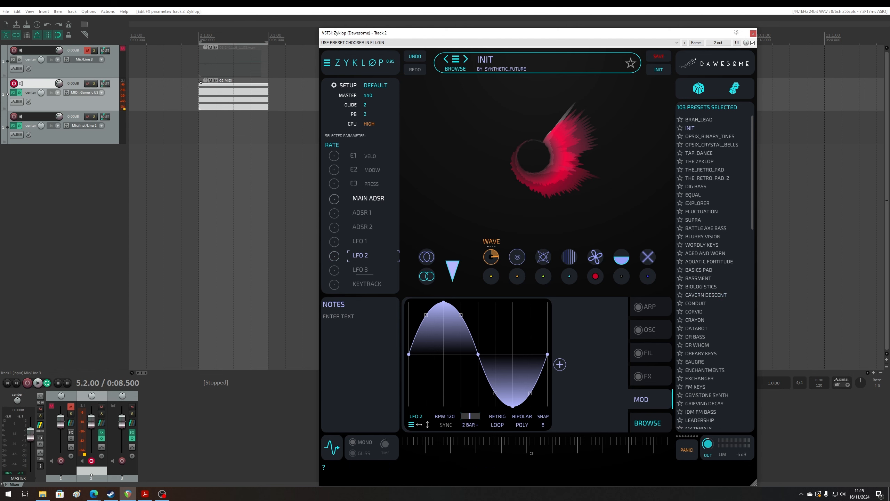
# - Load another audio sample from the file explorer into the IRIS and remove the LFO 2 modulation from its position
pyautogui.hotkey('alt', 'Tab')
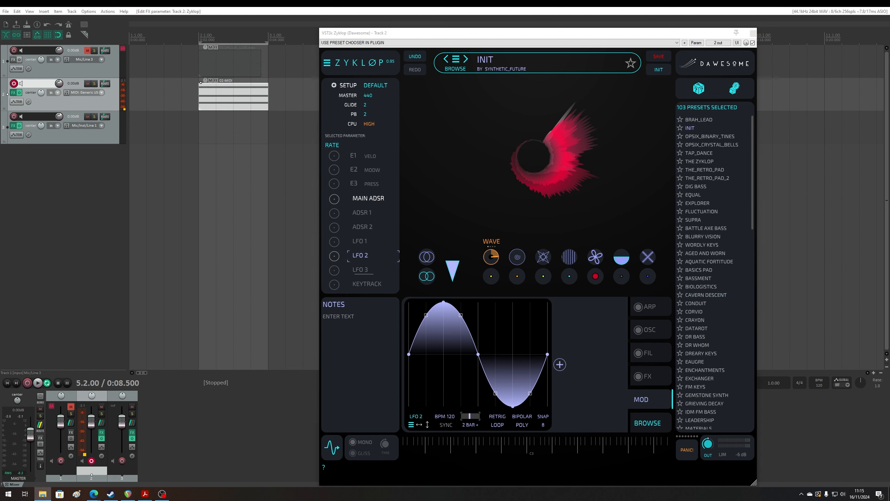
pyautogui.moveTo(682, 135); pyautogui.dragTo(571, 156)
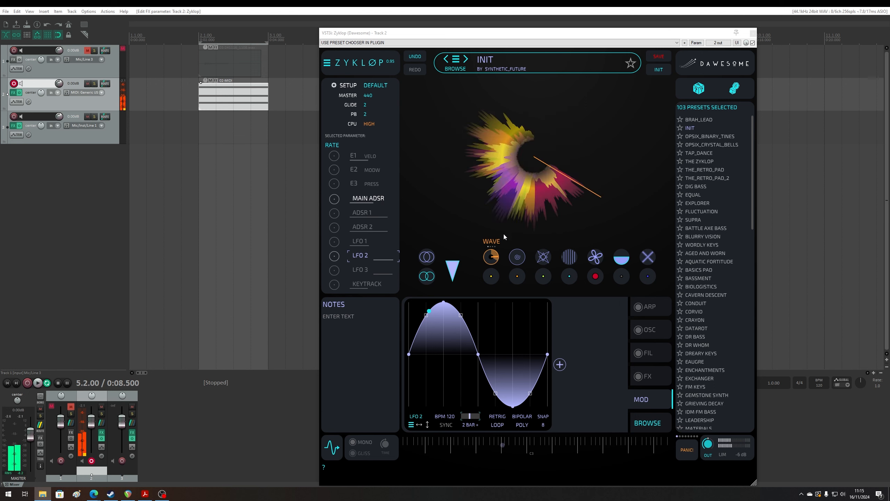
pyautogui.click(493, 258)
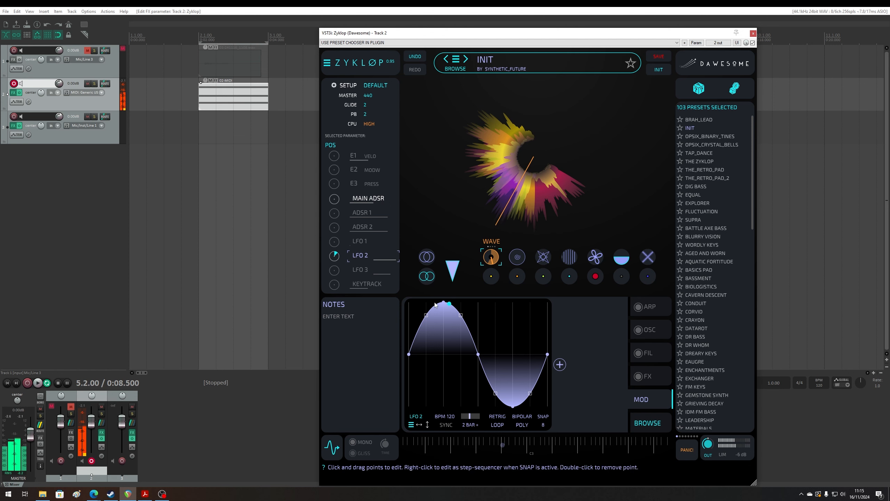
pyautogui.click(638, 402)
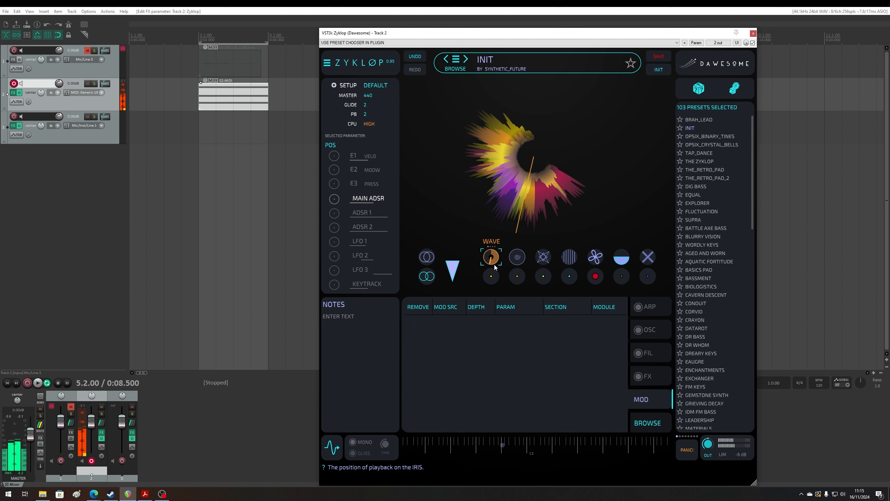
# - Lower the BRIGHT transformer to its minimum and raise the SMOOTH transformer on the new sample
pyautogui.click(543, 257)
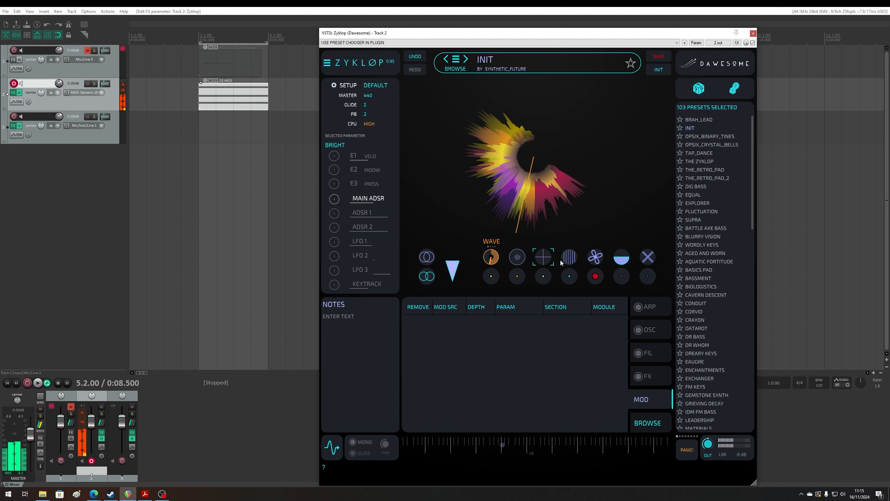
pyautogui.click(648, 257)
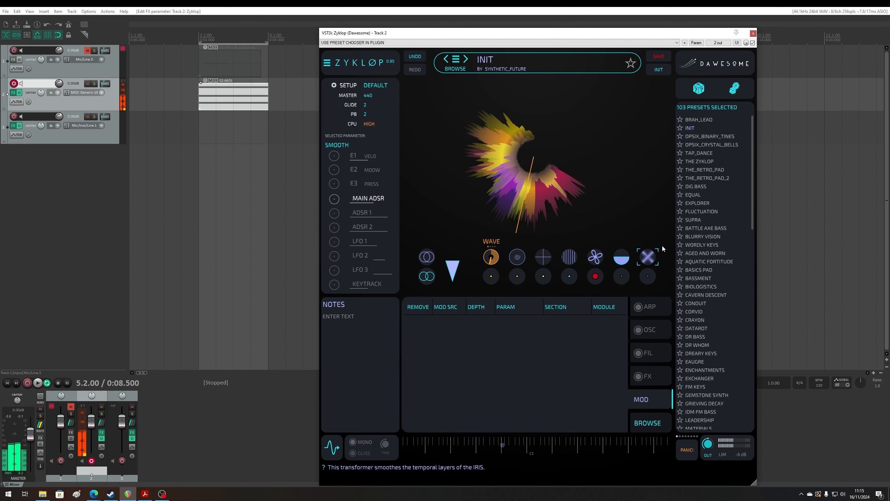
# - Adjust the SYNC, FM AMT and BRIGHT transformers to change the timbre of the current sample
pyautogui.click(598, 278)
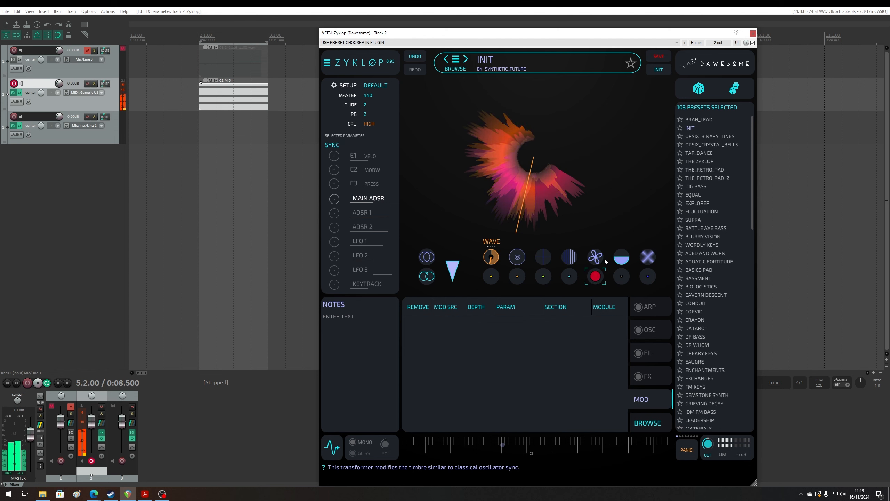
pyautogui.click(520, 260)
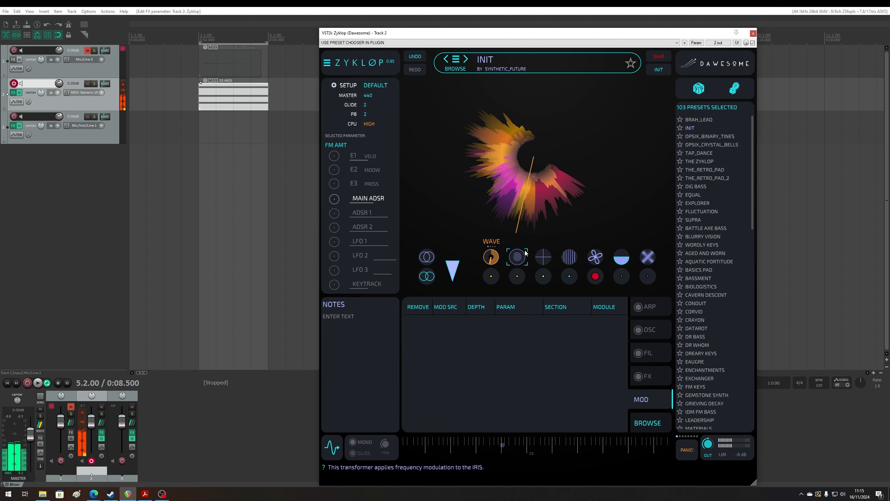
pyautogui.click(542, 257)
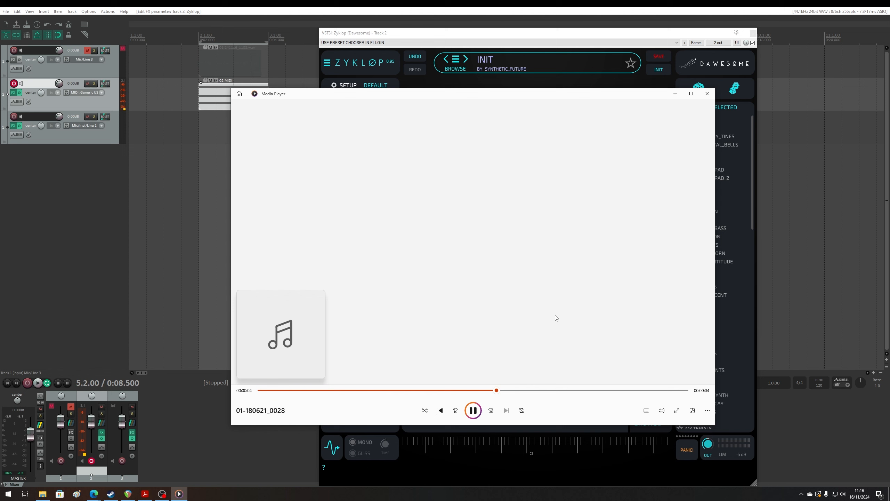
# - Load two further audio samples into the IRIS, ending with 01-230124_1100-01.wav, and set LFO 1 to modulate its position
pyautogui.click(707, 93)
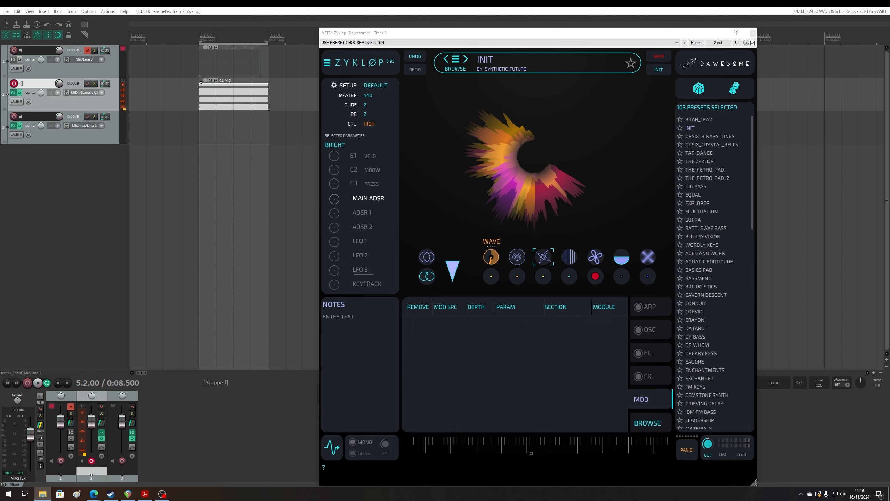
pyautogui.moveTo(889, 211); pyautogui.dragTo(471, 198)
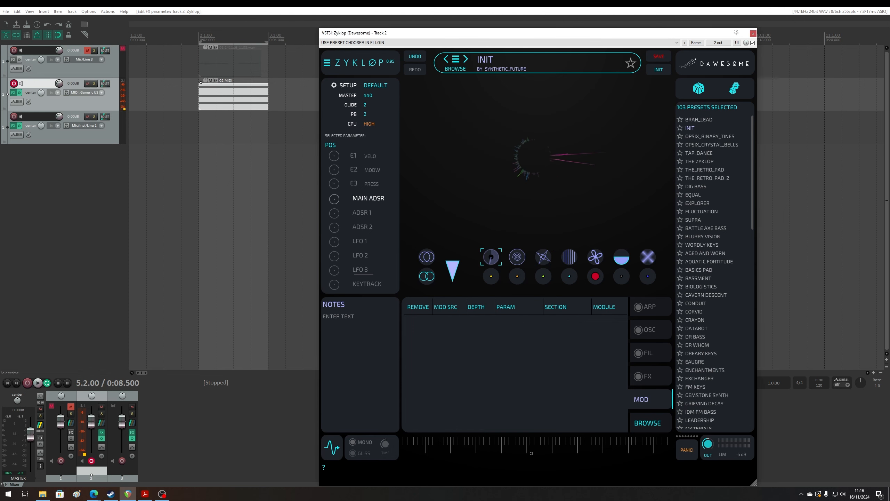
pyautogui.moveTo(889, 196); pyautogui.dragTo(582, 190)
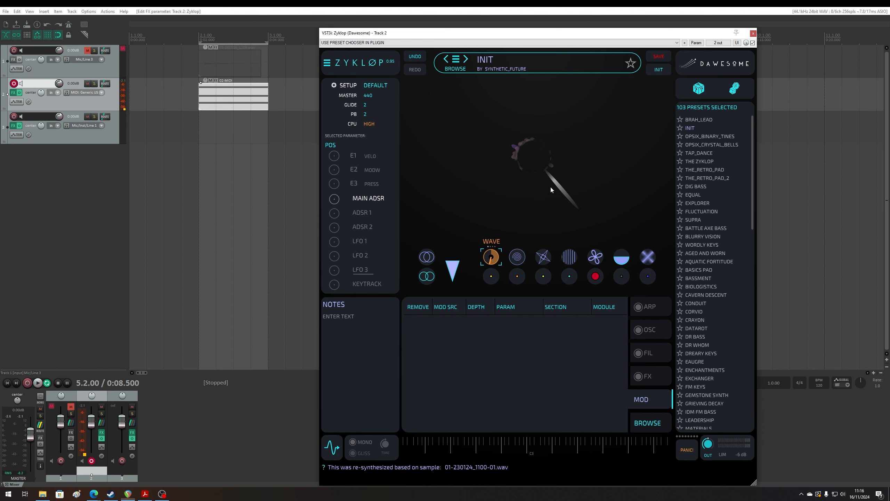
pyautogui.rightClick(529, 160)
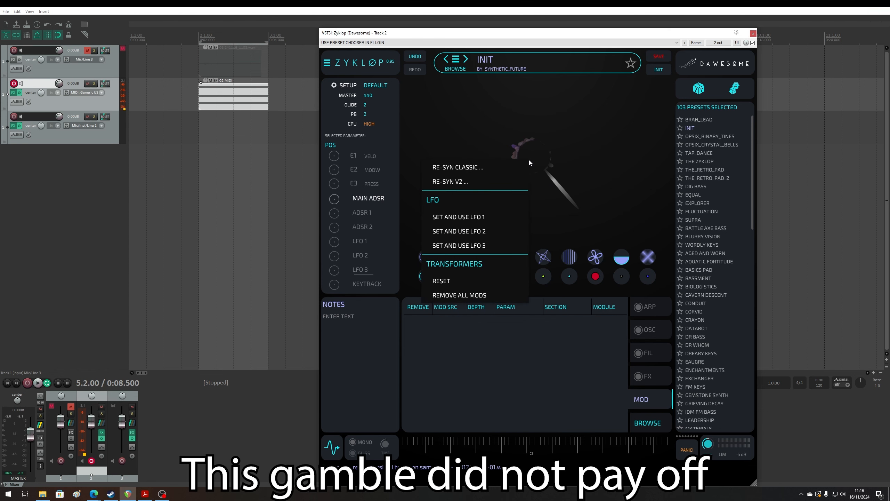
pyautogui.click(490, 215)
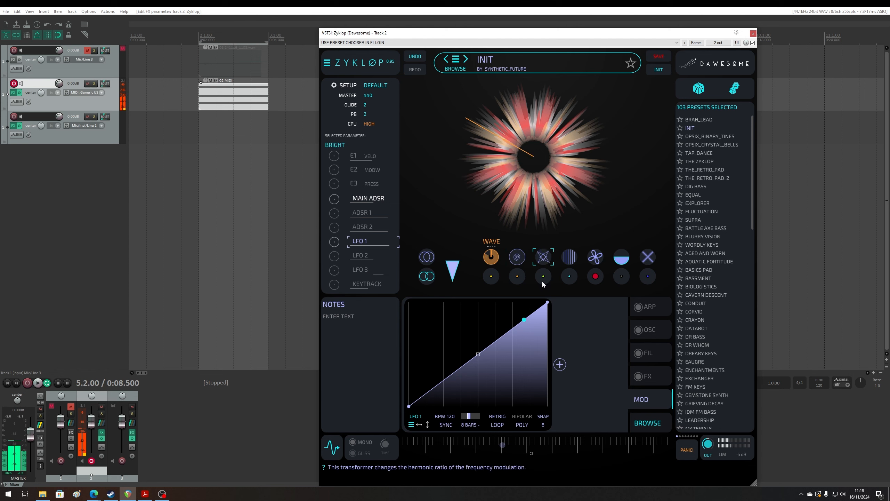
# - Add a J-60 Chorus and a Reverb module to the FX section
pyautogui.click(645, 377)
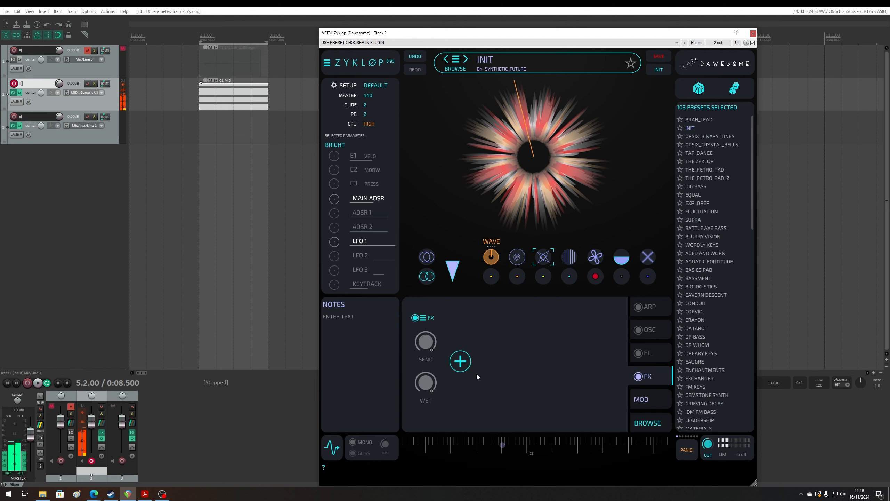
pyautogui.click(460, 361)
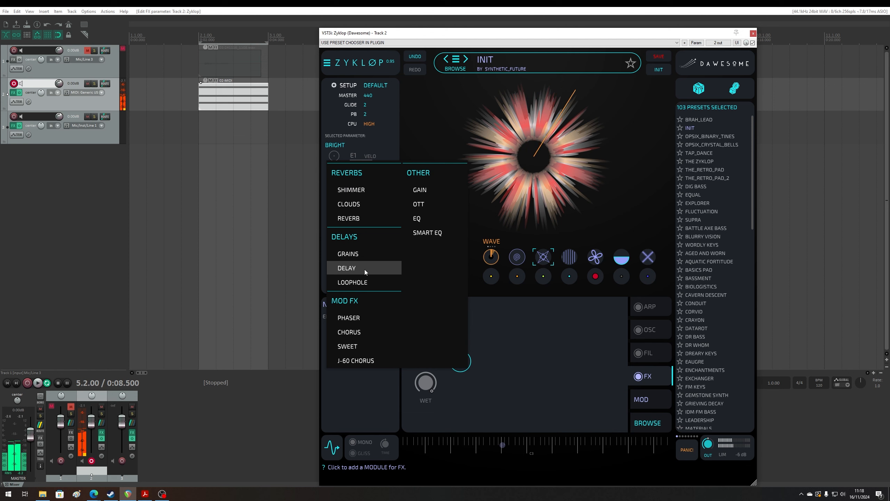
pyautogui.click(366, 360)
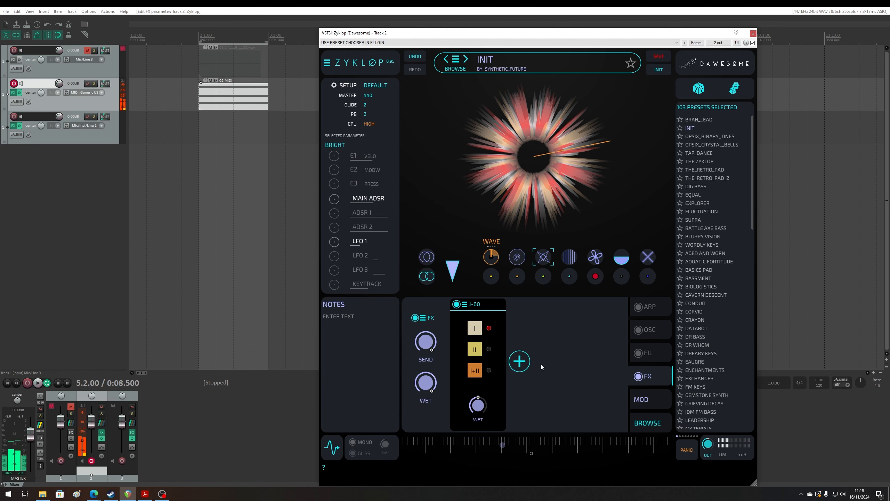
pyautogui.click(519, 362)
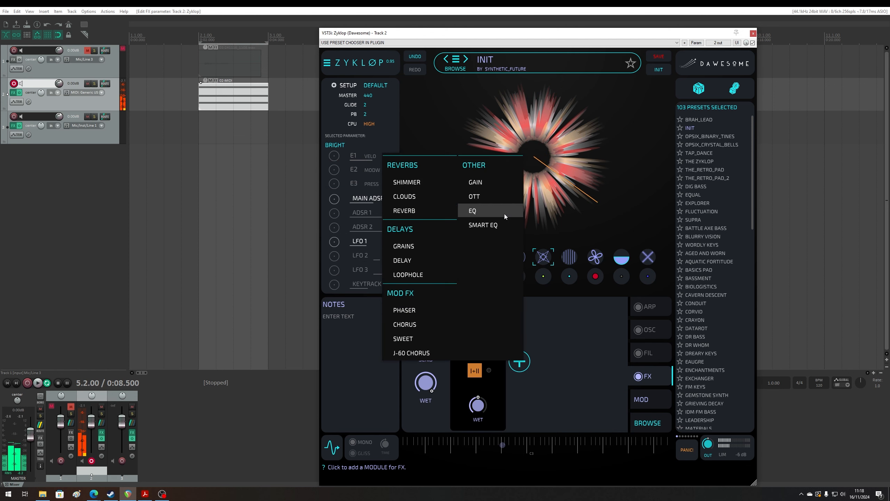
pyautogui.click(419, 210)
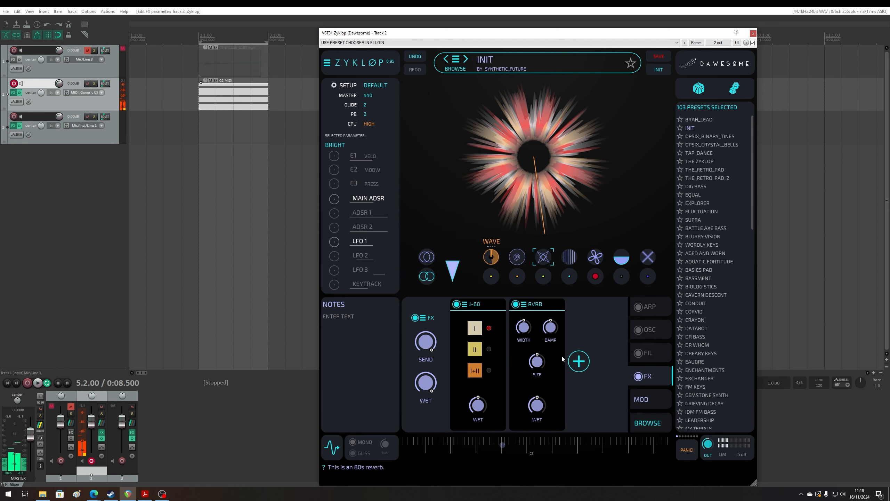
# - Adjust the reverb's SIZE and raise its DAMP and WIDTH
pyautogui.moveTo(537, 361); pyautogui.dragTo(549, 382)
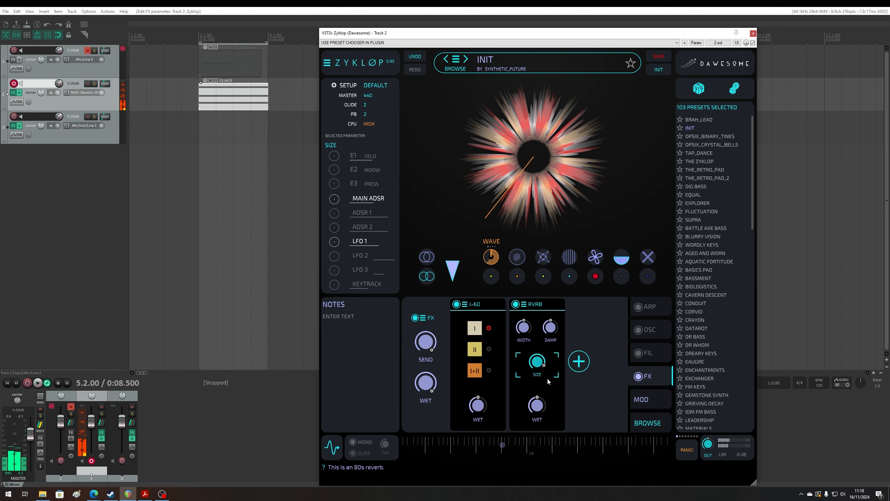
pyautogui.click(553, 324)
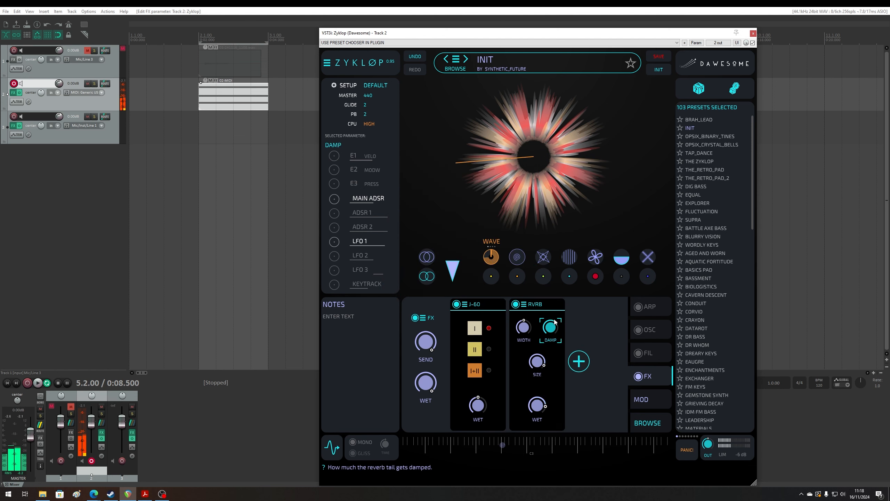
pyautogui.moveTo(524, 327); pyautogui.dragTo(539, 311)
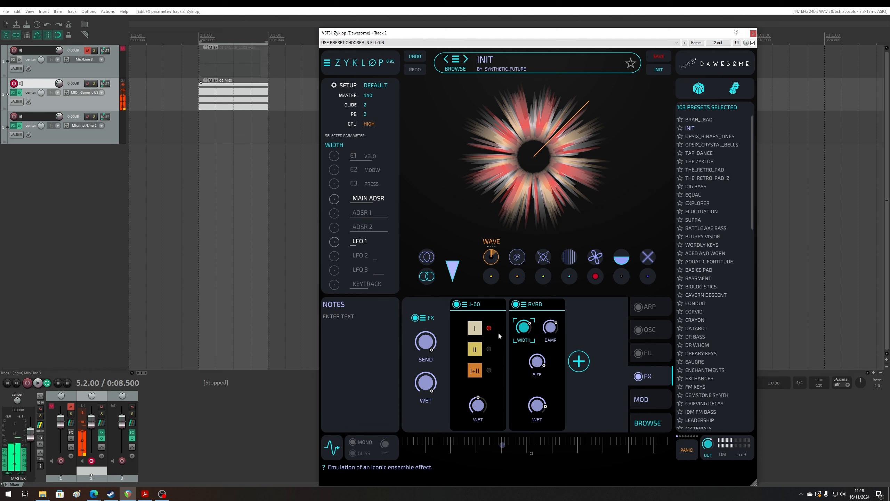
# - Set the LFO 1 rate to 16 bars
pyautogui.click(361, 242)
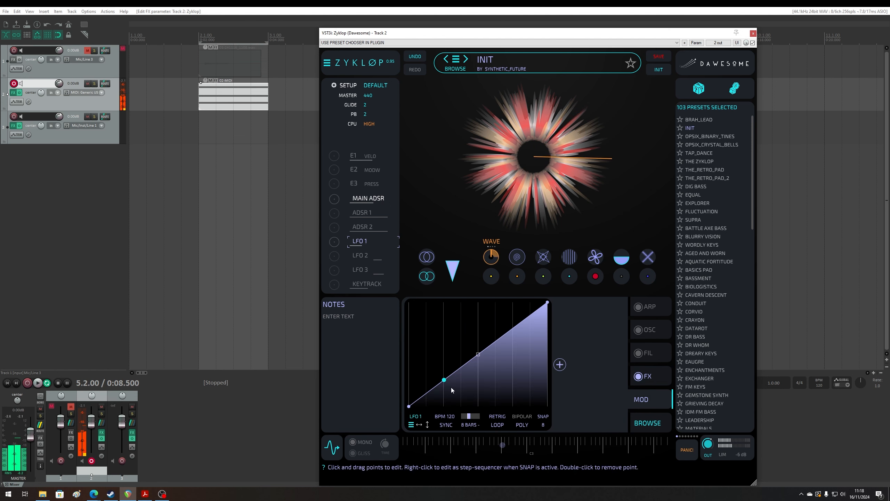
pyautogui.click(469, 425)
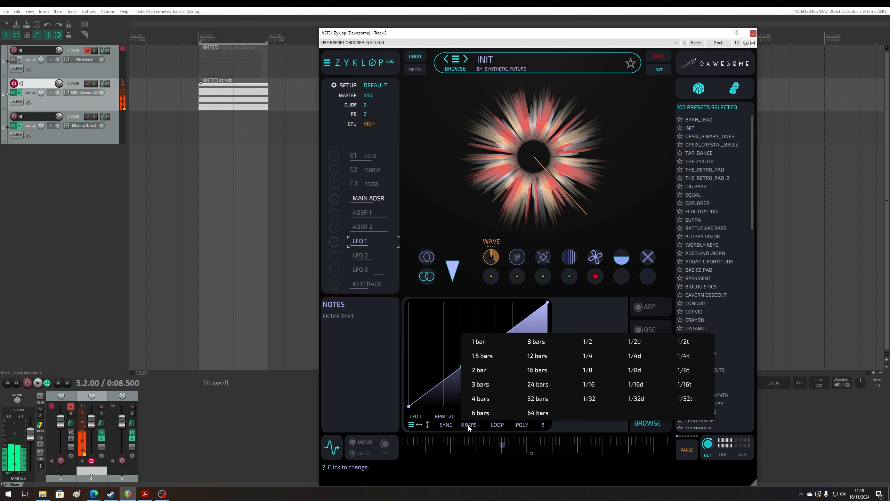
pyautogui.click(537, 374)
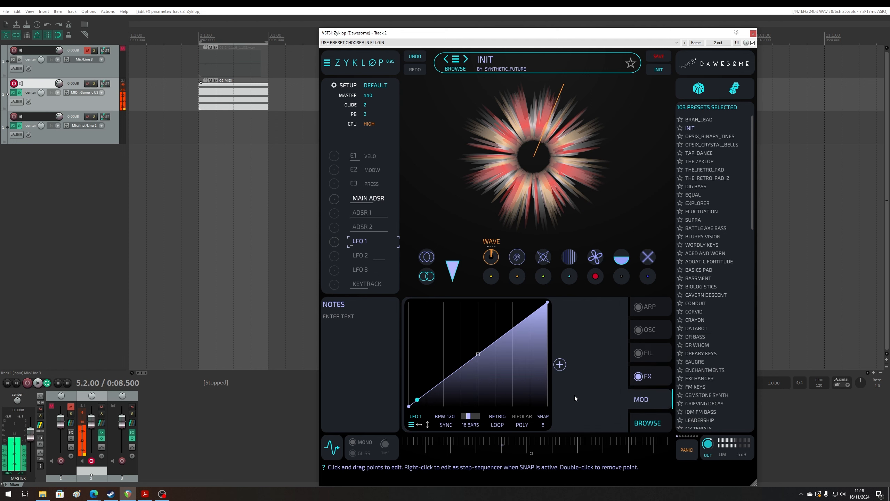
# - Lower the WET level of the reverb module
pyautogui.click(649, 377)
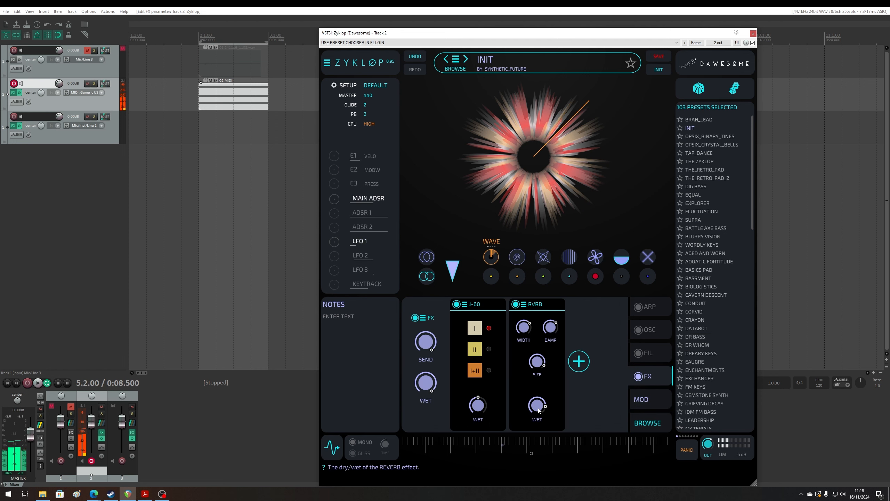
pyautogui.moveTo(539, 410); pyautogui.dragTo(539, 447)
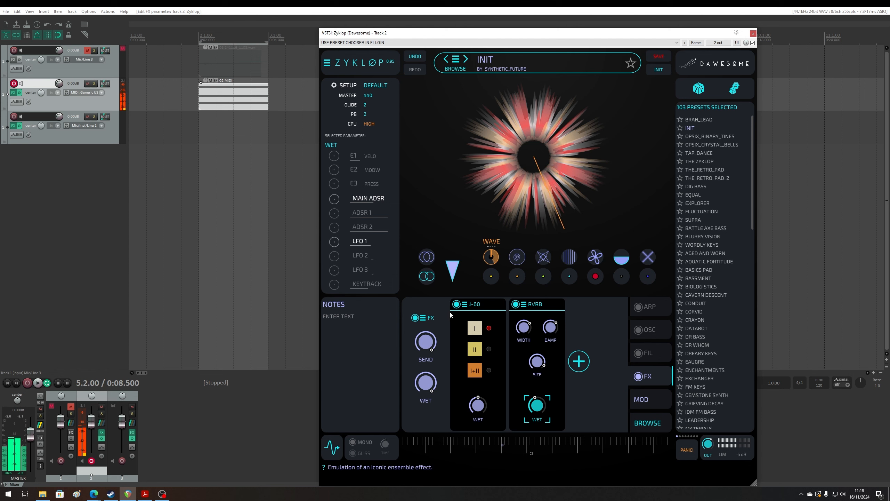
# - Exchange the J-60 module for the classical Chorus and adjust its RATE and DEPTH
pyautogui.click(464, 304)
pyautogui.moveTo(435, 298)
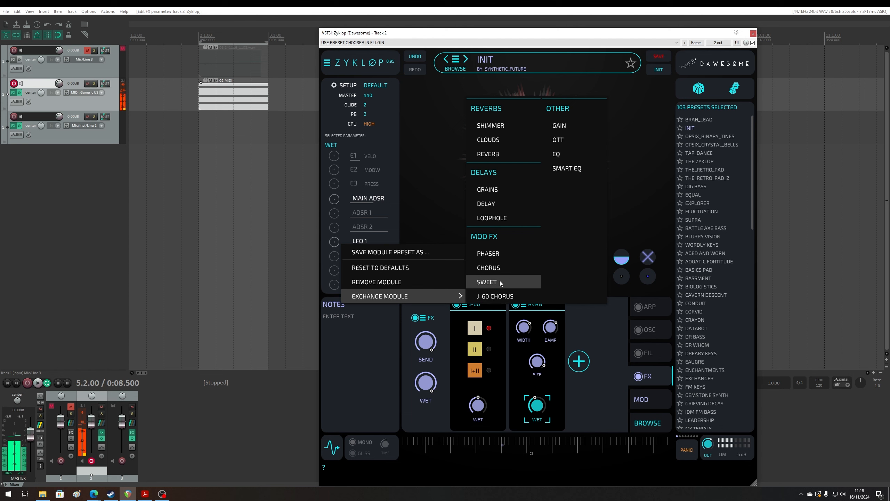
pyautogui.click(500, 270)
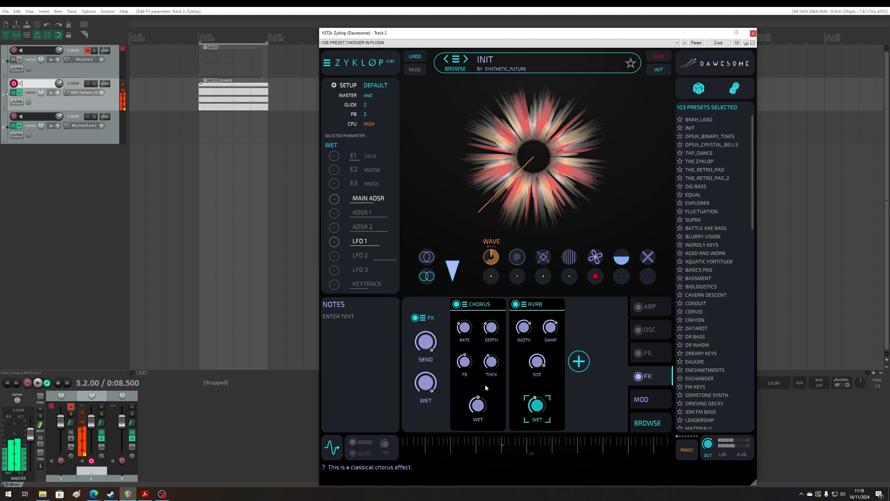
pyautogui.moveTo(465, 327); pyautogui.dragTo(495, 338)
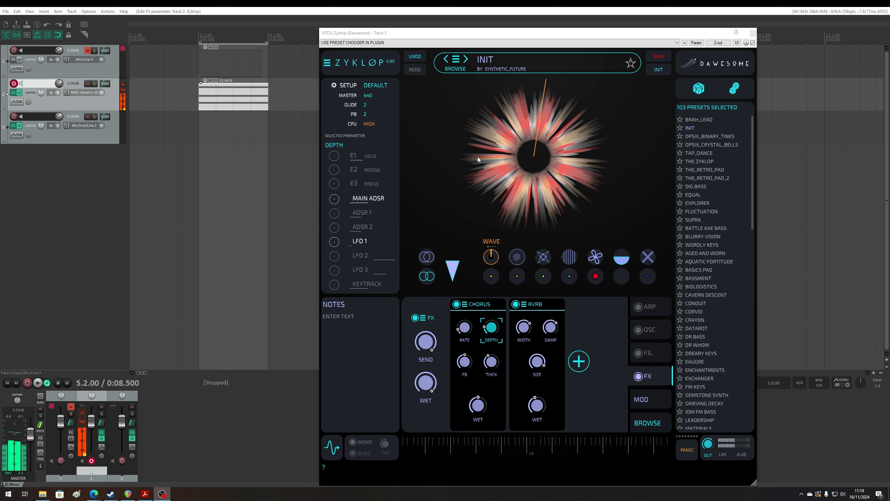
# - Remove the LFO 1 modulation from the IRIS position and set a fixed playback position by hand
pyautogui.click(649, 401)
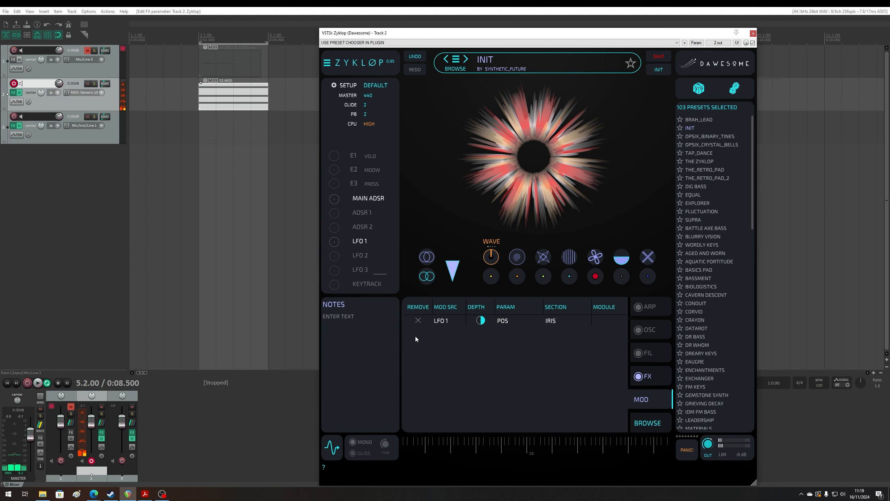
pyautogui.click(418, 322)
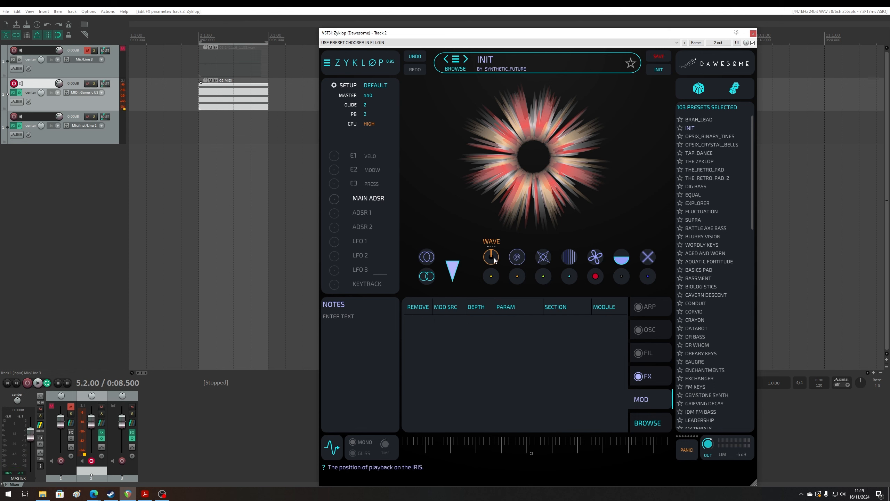
pyautogui.click(500, 242)
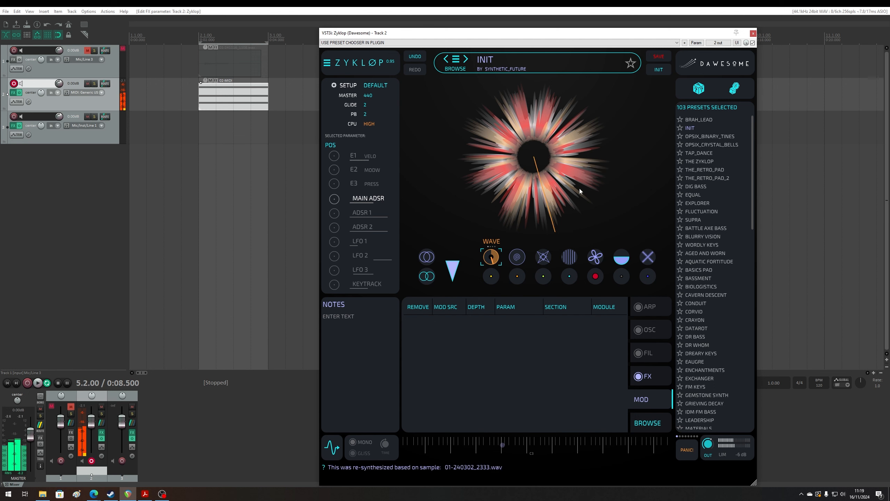
# - Add a WAVE module to the OSC section with a saw at OCT -1 and UNI-3 unison, adjusting its DETUNE and SPREAD
pyautogui.click(648, 334)
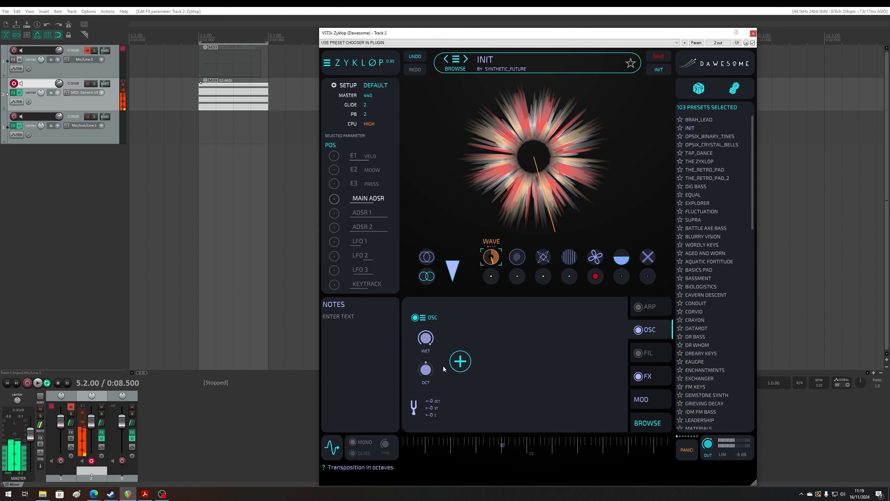
pyautogui.click(461, 361)
pyautogui.click(398, 201)
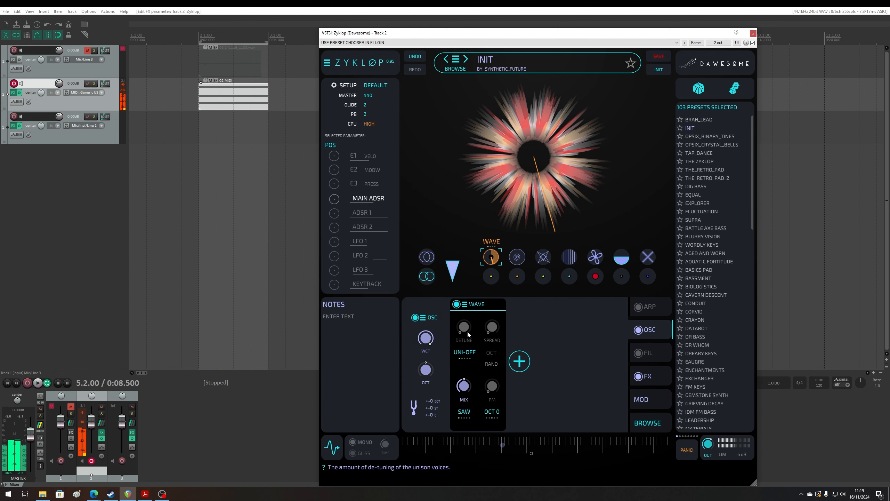
pyautogui.click(464, 353)
pyautogui.click(469, 327)
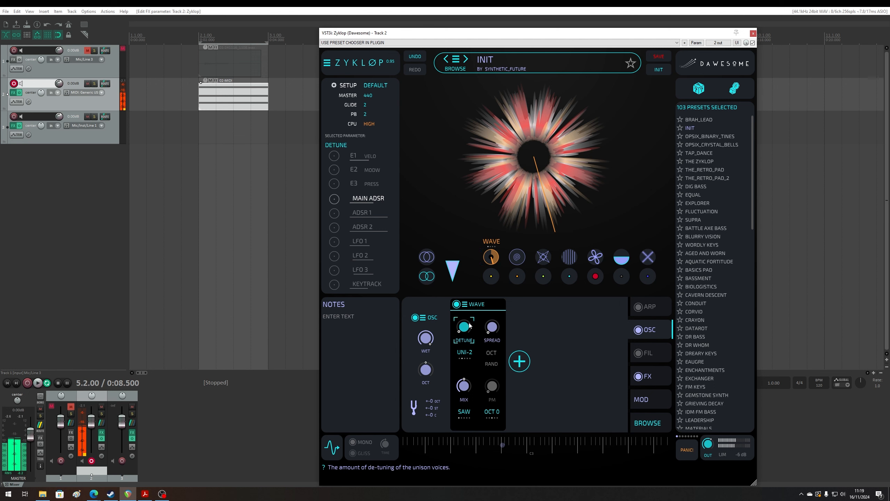
pyautogui.click(464, 352)
pyautogui.click(492, 327)
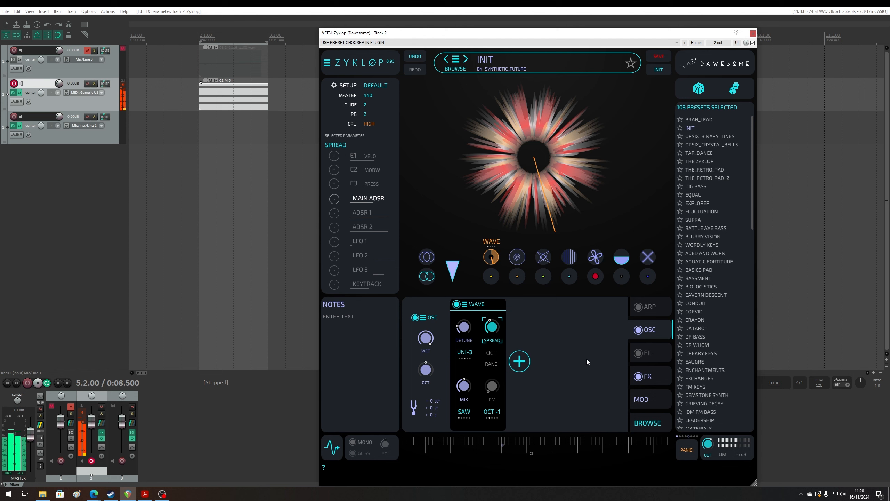
# - Add a Delay module ahead of the Chorus in the FX chain, with PIPO and SYM enabled and its FB and LOWS adjusted
pyautogui.click(651, 377)
pyautogui.click(577, 363)
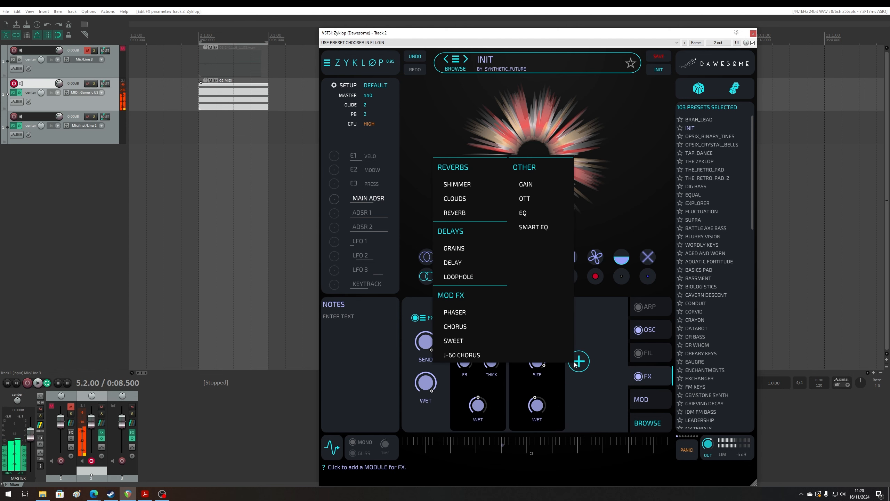
pyautogui.click(484, 262)
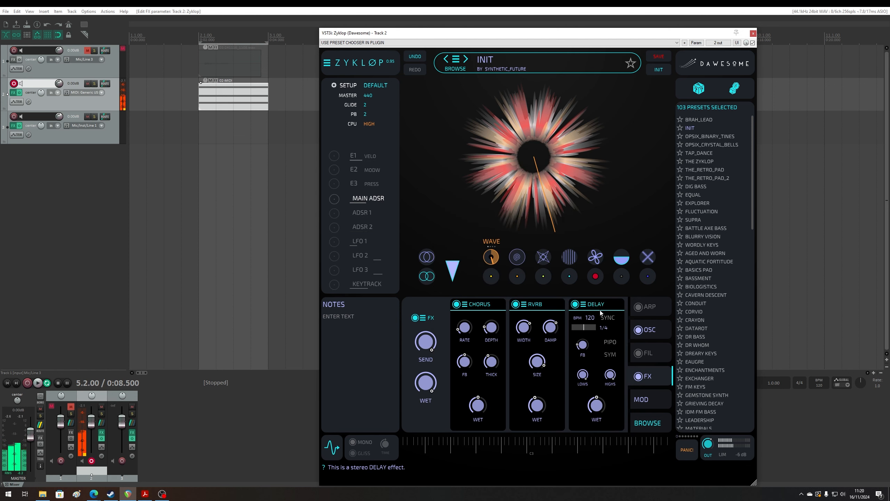
pyautogui.moveTo(583, 305); pyautogui.dragTo(486, 356)
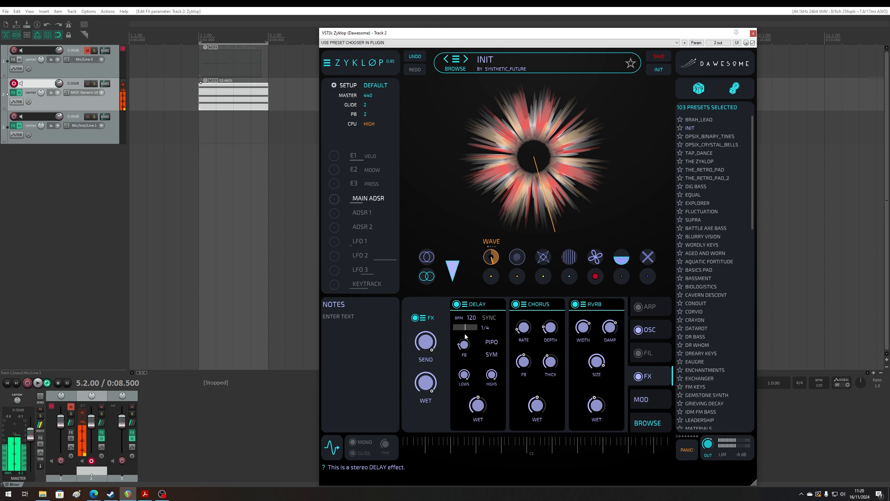
pyautogui.click(466, 345)
pyautogui.click(464, 375)
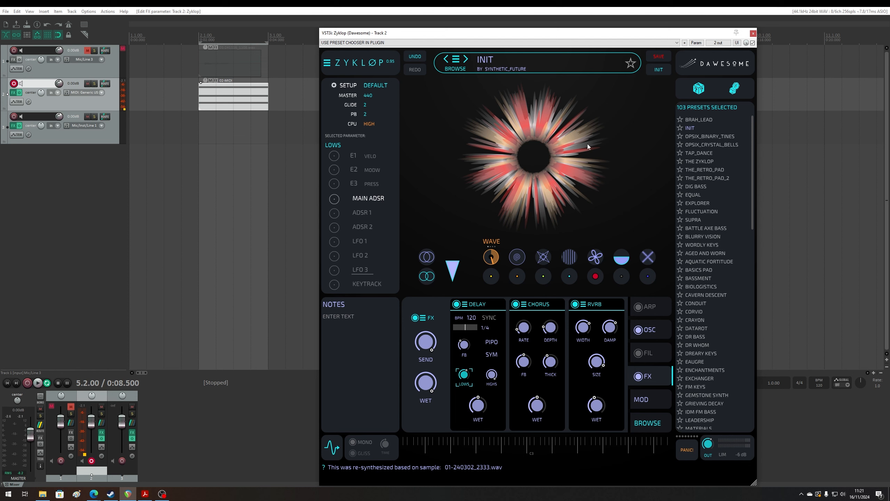
# - Switch off the OSC section and flatten the LFO 2 curve by removing its peak and trough points
pyautogui.click(639, 330)
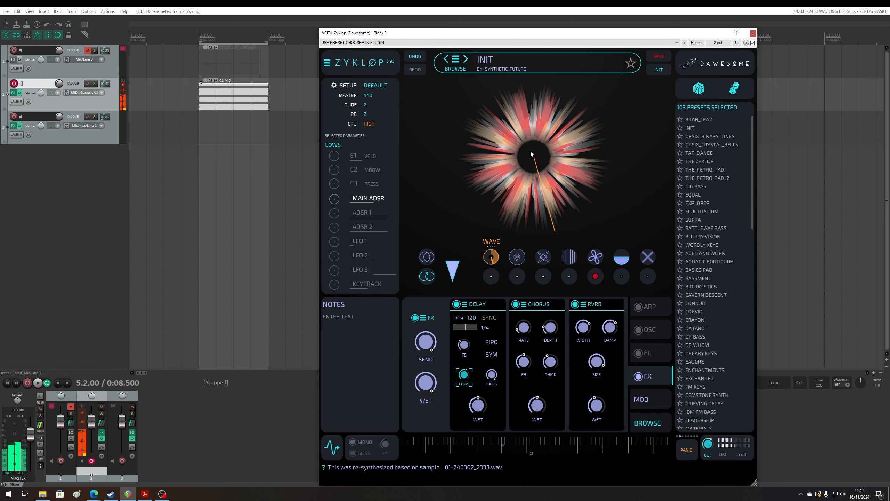
pyautogui.click(491, 259)
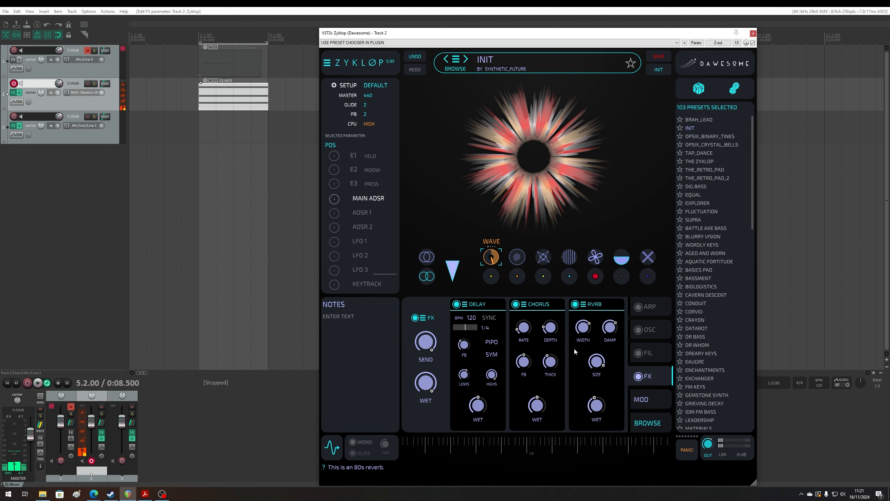
pyautogui.click(363, 254)
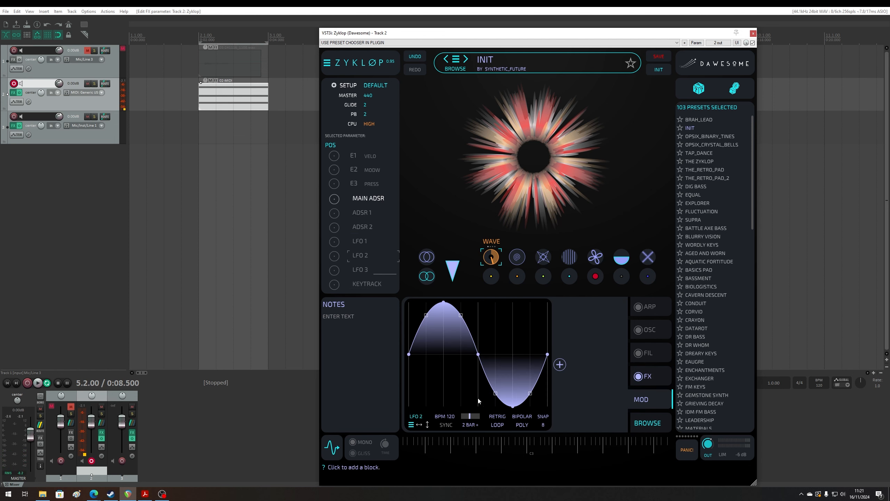
pyautogui.doubleClick(444, 302)
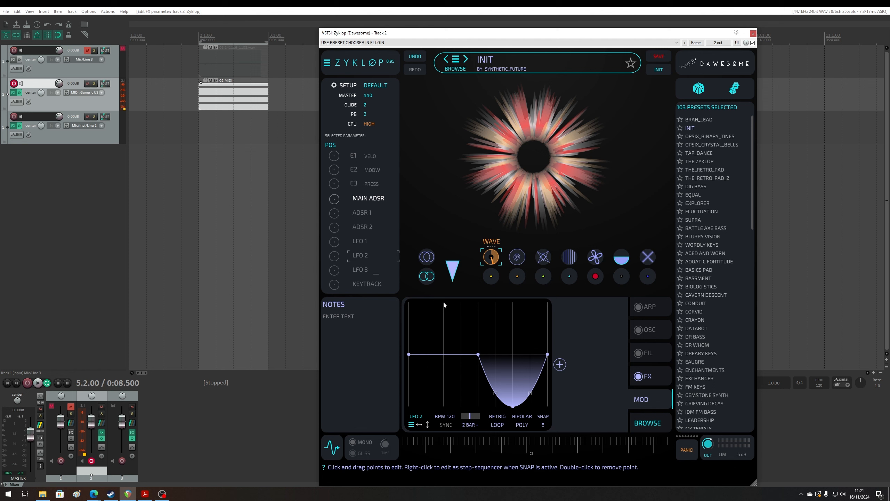
pyautogui.doubleClick(515, 407)
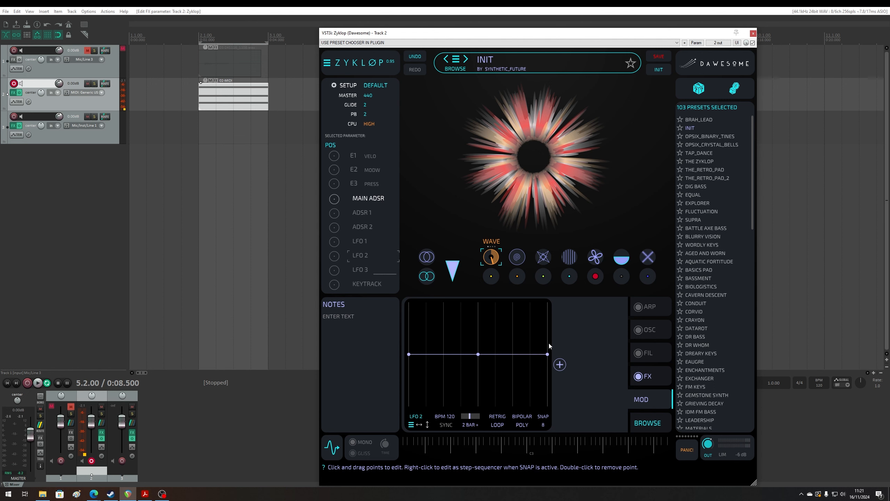
# - Add a RND block to LFO 2 and raise its AMT
pyautogui.click(560, 364)
pyautogui.click(549, 365)
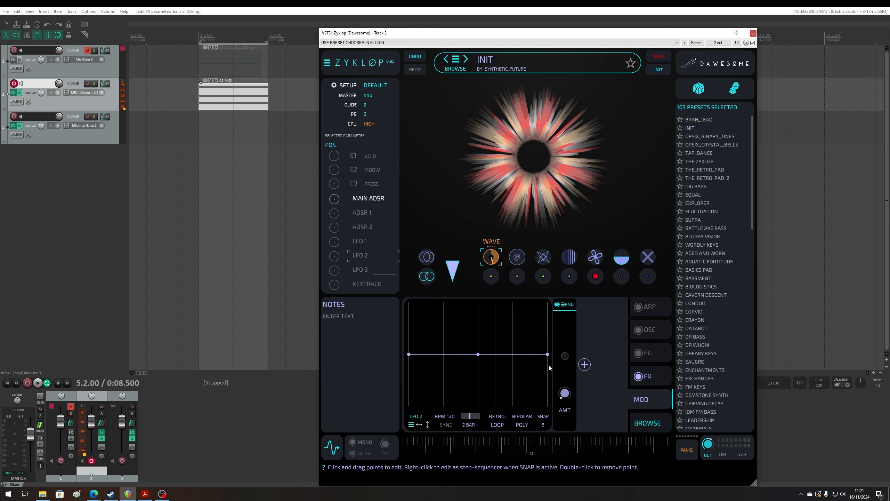
pyautogui.moveTo(564, 398); pyautogui.dragTo(572, 361)
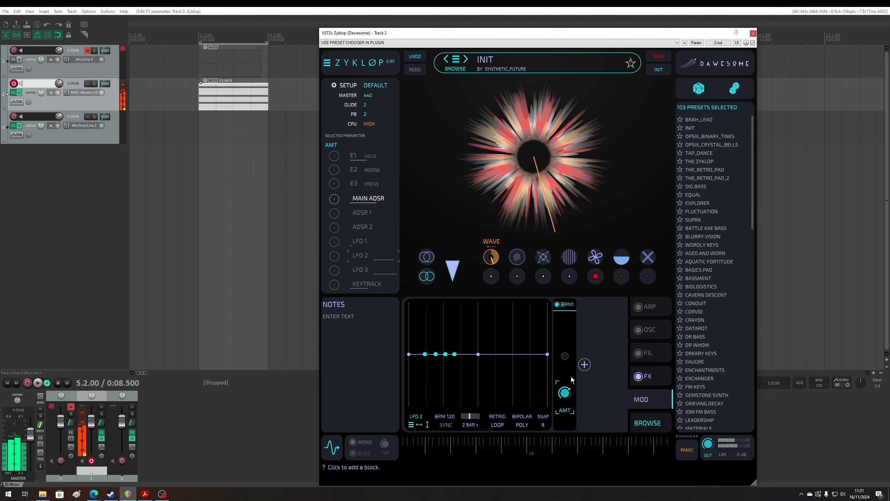
# - Modulate the IRIS playback position with LFO 2 and switch the OSC section back on
pyautogui.click(490, 259)
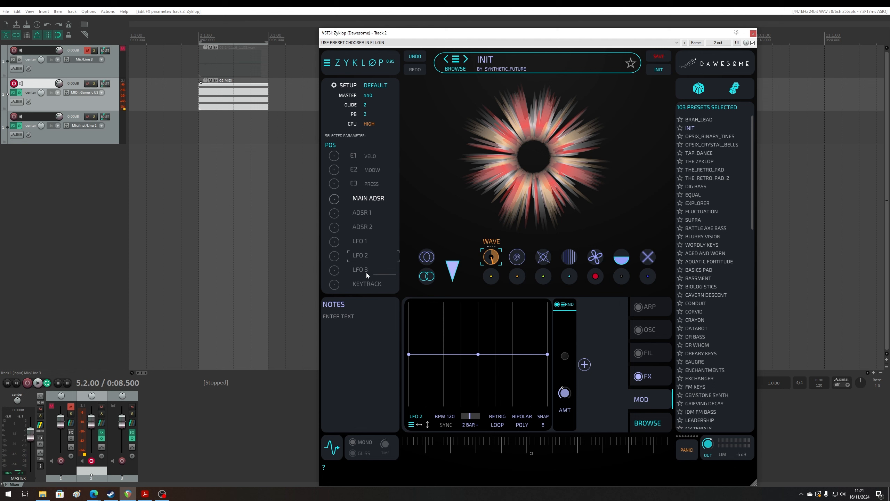
pyautogui.moveTo(335, 259); pyautogui.dragTo(346, 251)
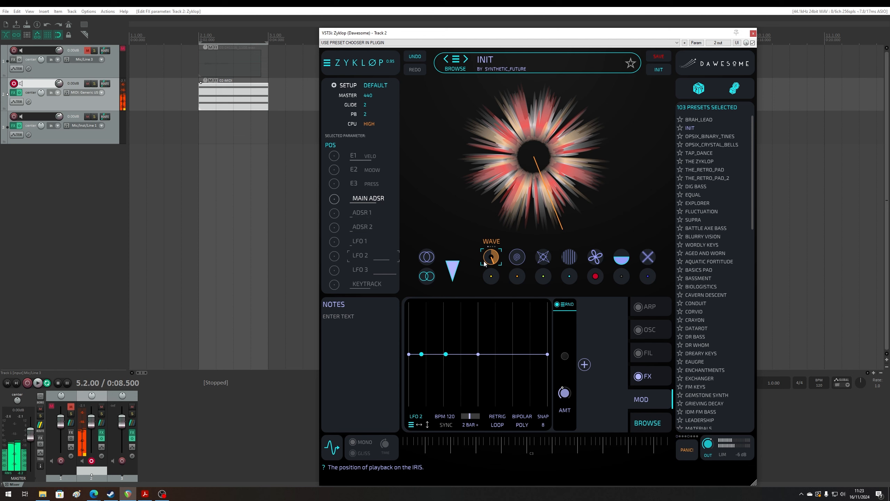
pyautogui.click(638, 332)
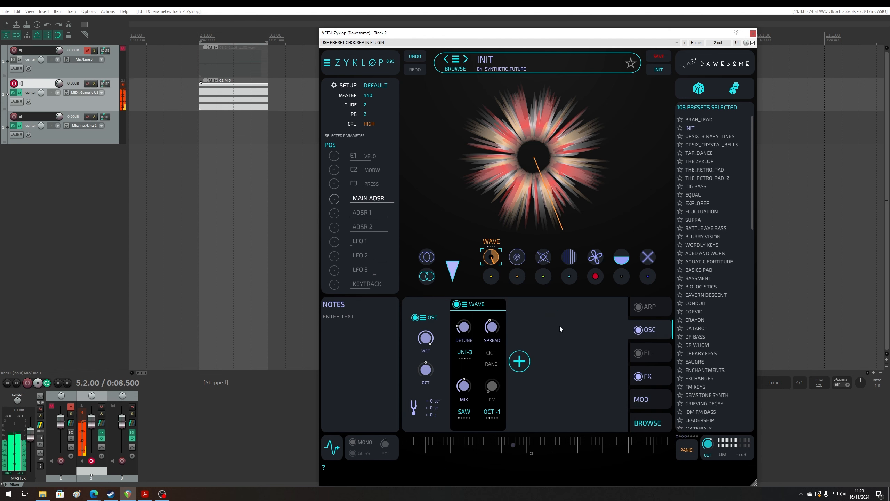
pyautogui.click(451, 267)
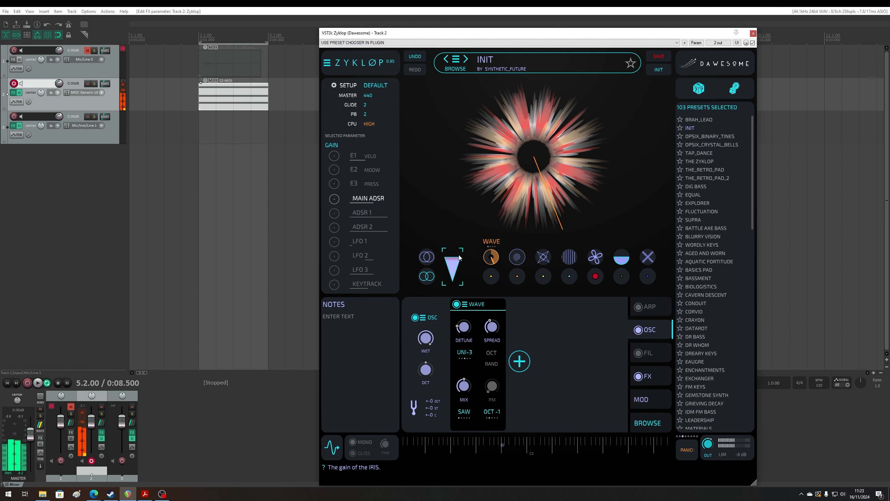
pyautogui.click(491, 257)
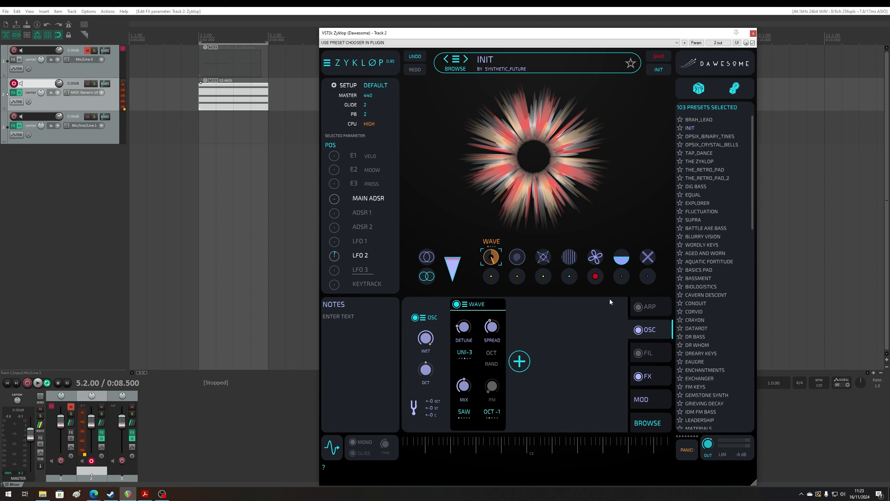
pyautogui.click(570, 277)
pyautogui.click(518, 276)
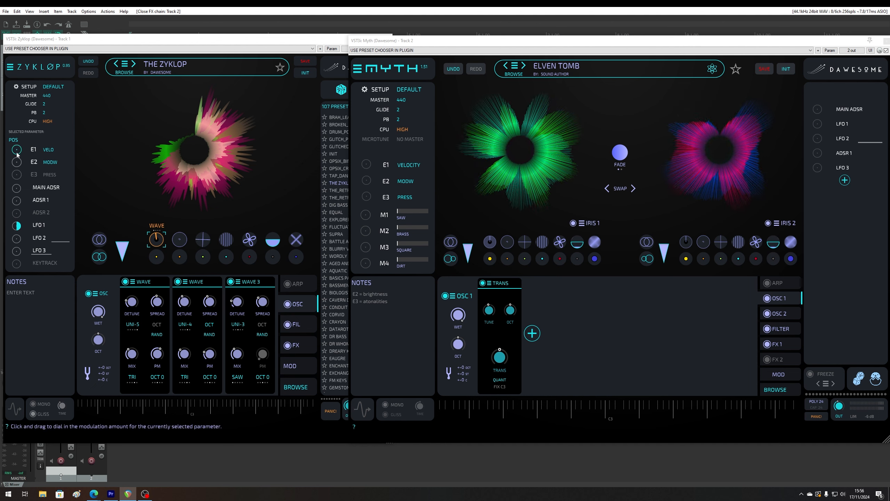
# - In Myth, add two more LFOs and an ADSR envelope as modulation sources
pyautogui.click(844, 181)
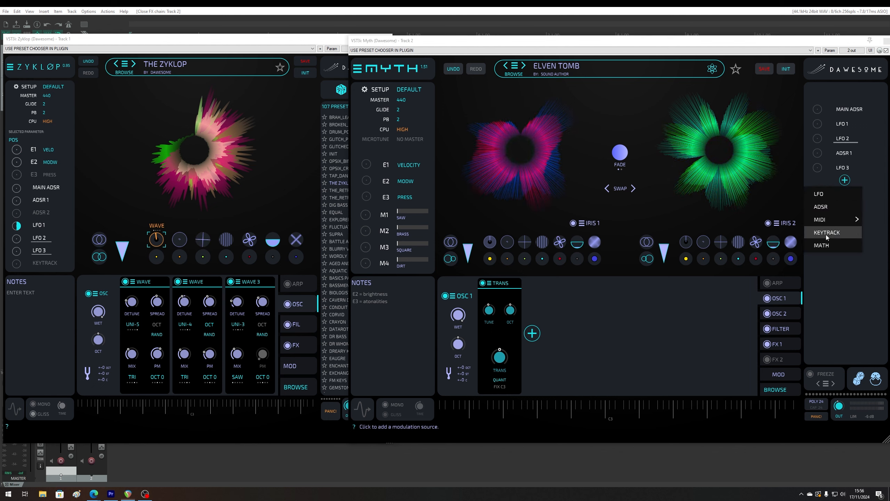
pyautogui.click(827, 195)
pyautogui.click(848, 196)
pyautogui.click(836, 207)
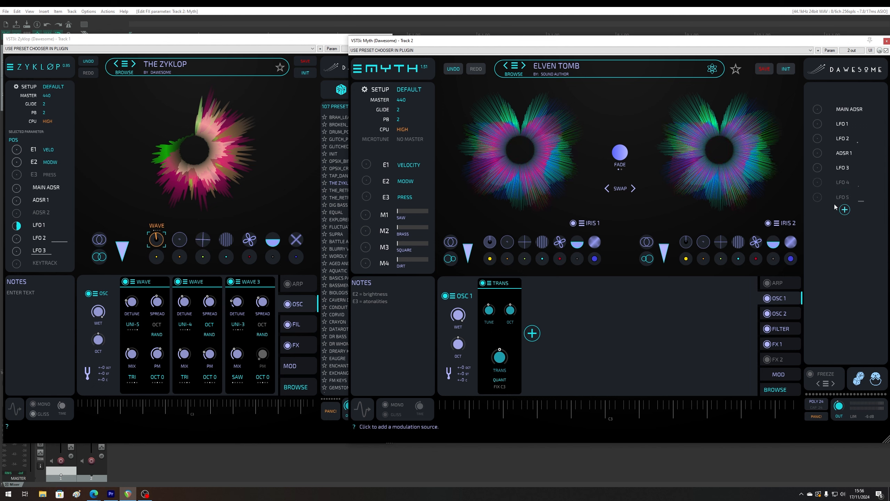
pyautogui.click(845, 209)
pyautogui.click(833, 231)
# - Add a MATH modulation source in Myth after viewing the MIDI sources, and review the remaining source types
pyautogui.click(845, 224)
pyautogui.moveTo(852, 259)
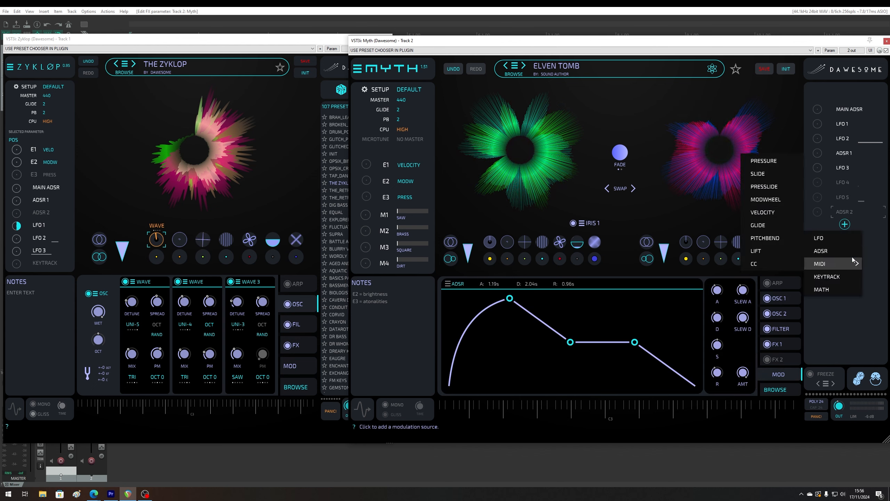
pyautogui.click(831, 289)
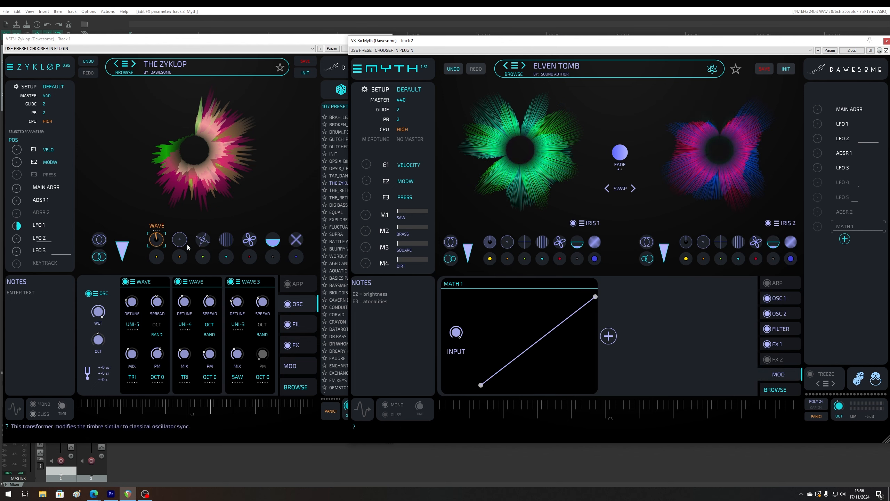
pyautogui.click(843, 242)
pyautogui.moveTo(831, 278)
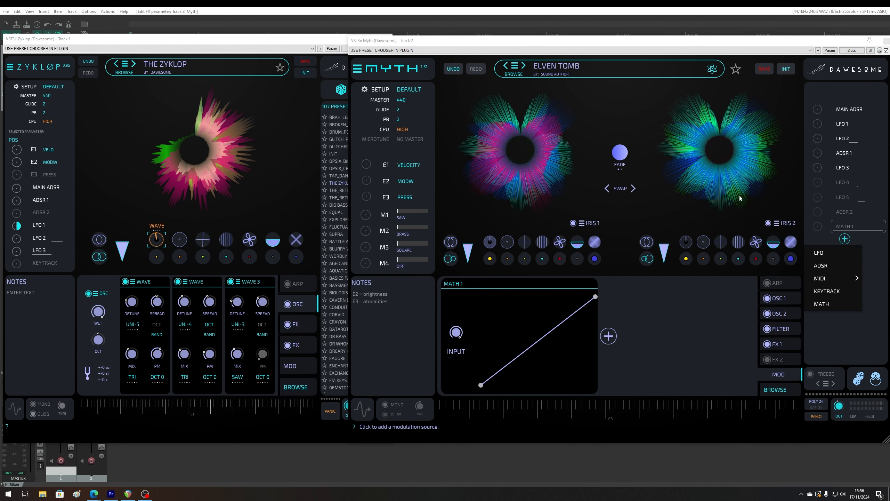
pyautogui.click(778, 276)
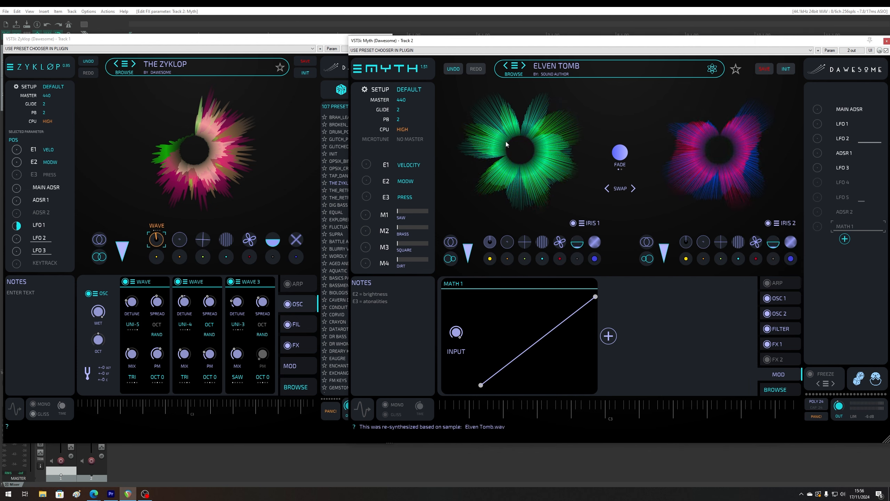
# - Try out the combination modes and the blend amount between the two IRISes, returning the mode to FADE
pyautogui.moveTo(620, 152); pyautogui.dragTo(632, 171)
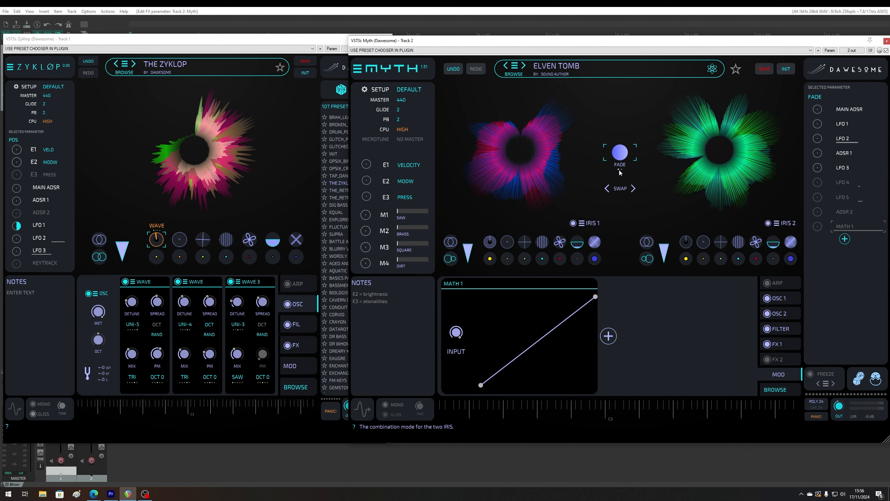
pyautogui.click(619, 170)
pyautogui.click(619, 170)
pyautogui.click(620, 171)
pyautogui.moveTo(620, 153); pyautogui.dragTo(630, 95)
pyautogui.doubleClick(620, 157)
pyautogui.click(620, 169)
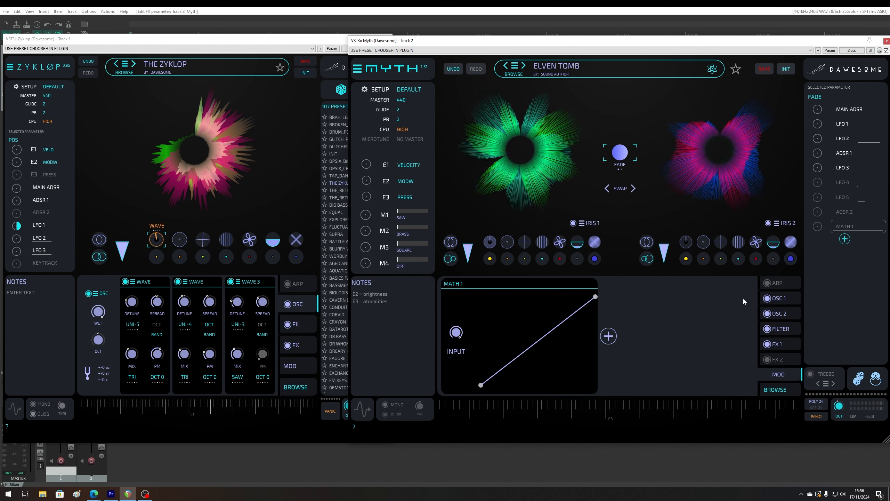
# - Compare Myth's OSC 1 section with Zyklop's OSC section and view the modules that can be added to OSC 1
pyautogui.click(784, 299)
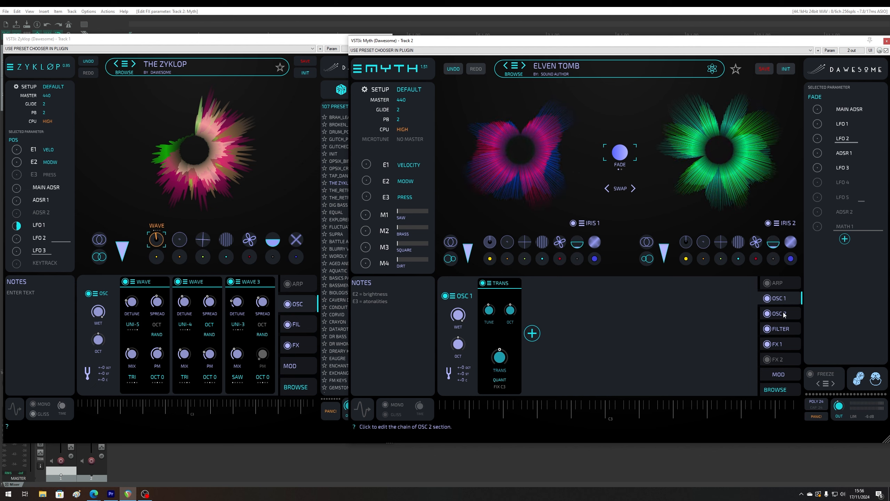
pyautogui.click(323, 307)
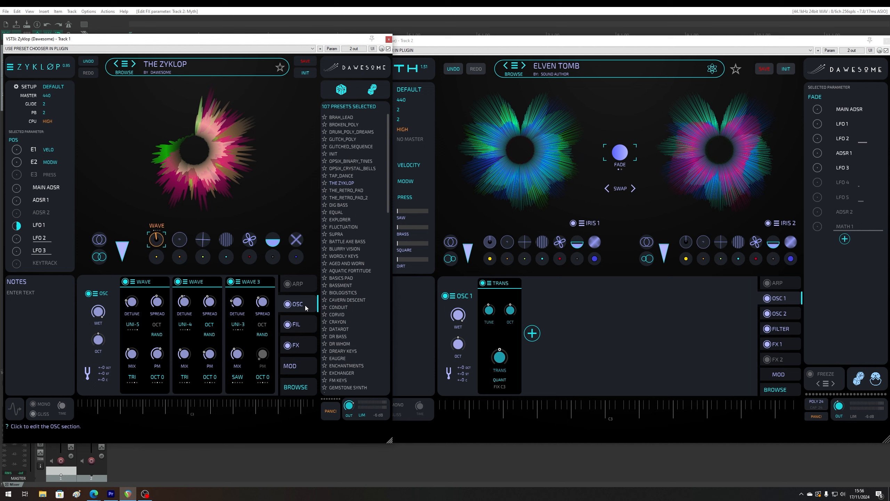
pyautogui.click(656, 326)
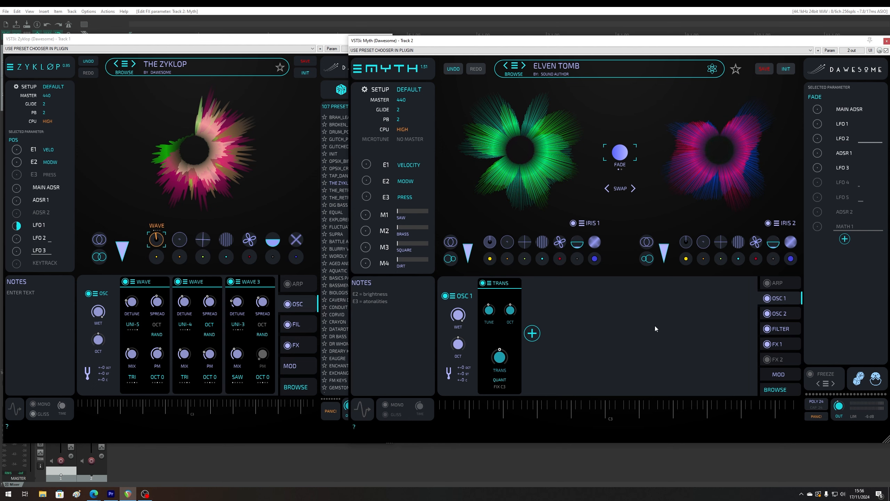
pyautogui.click(533, 339)
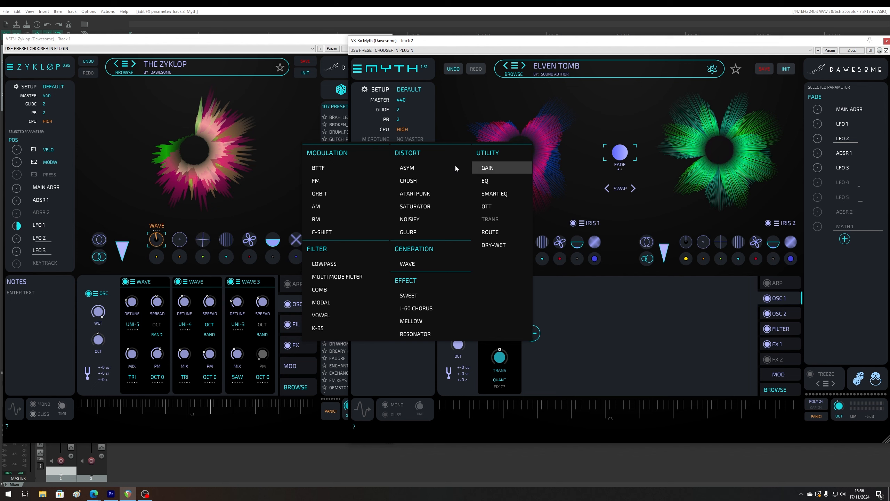
pyautogui.click(49, 338)
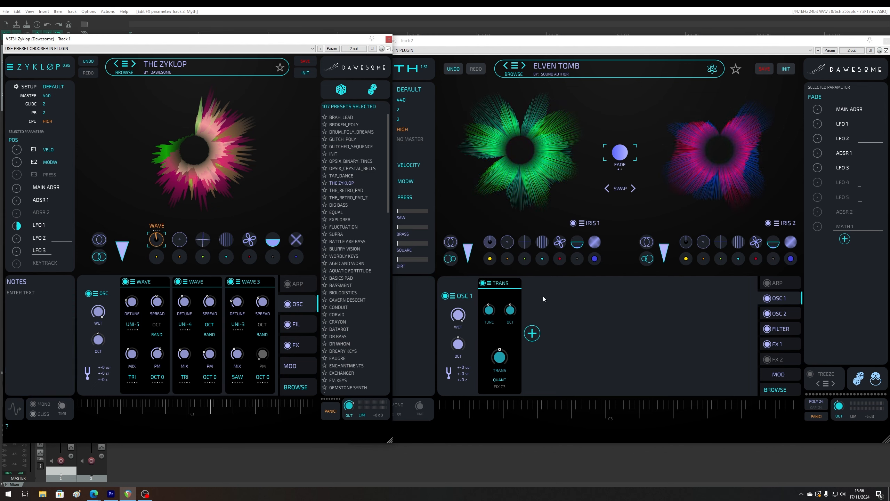
pyautogui.click(532, 334)
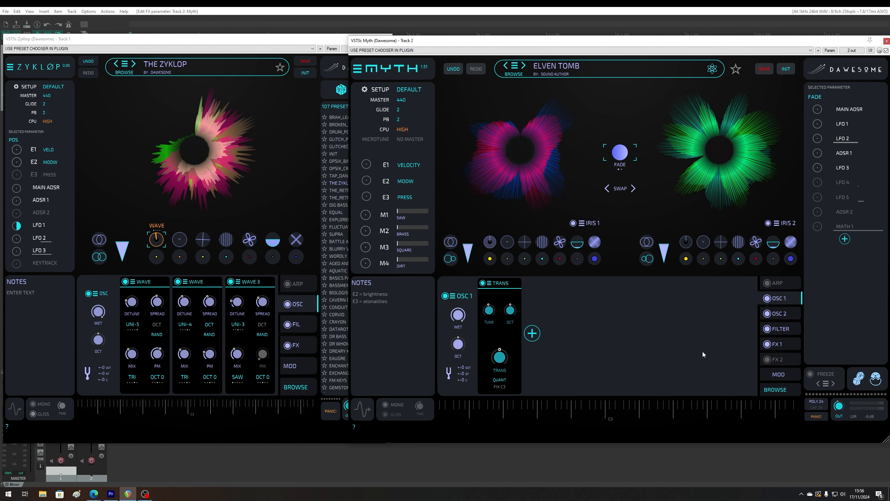
# - Compare the filter sections of Myth and Zyklop, including the lists of modules available in each
pyautogui.click(781, 329)
pyautogui.click(304, 330)
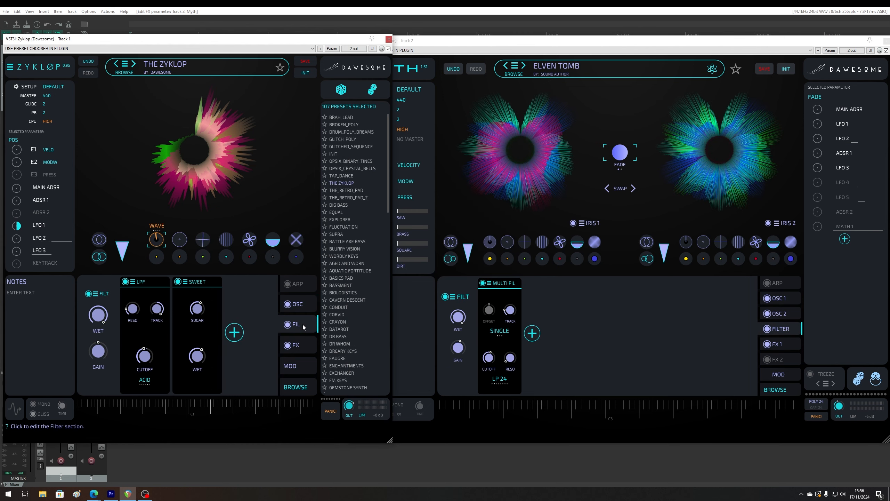
pyautogui.click(532, 334)
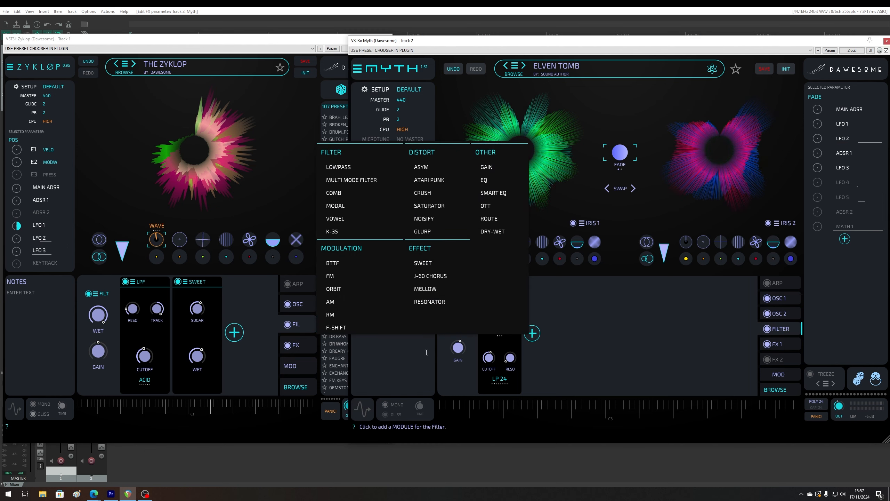
pyautogui.click(234, 332)
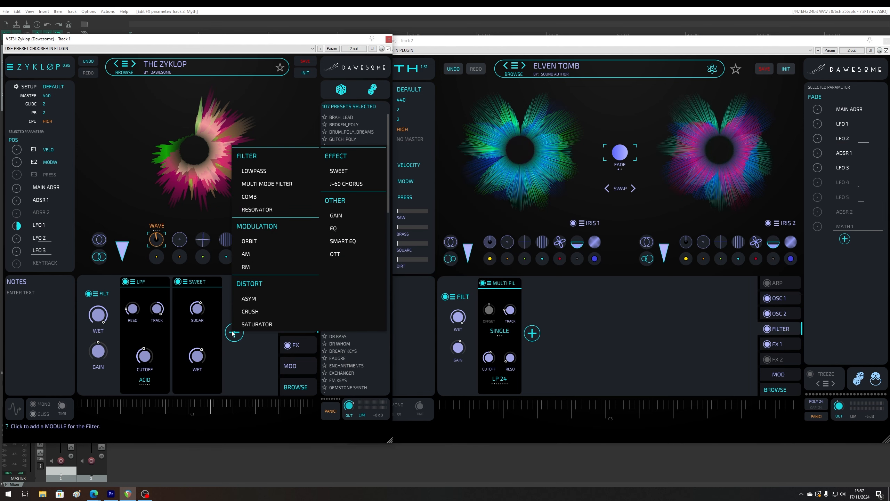
pyautogui.click(532, 335)
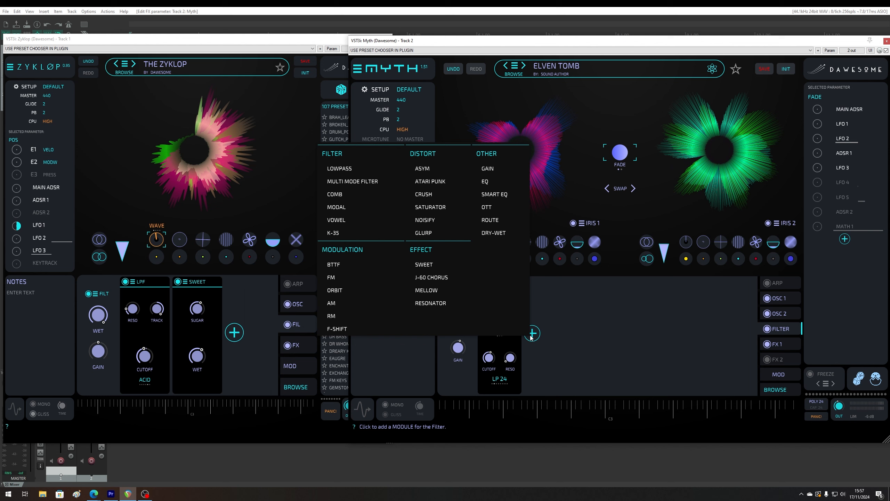
pyautogui.click(676, 365)
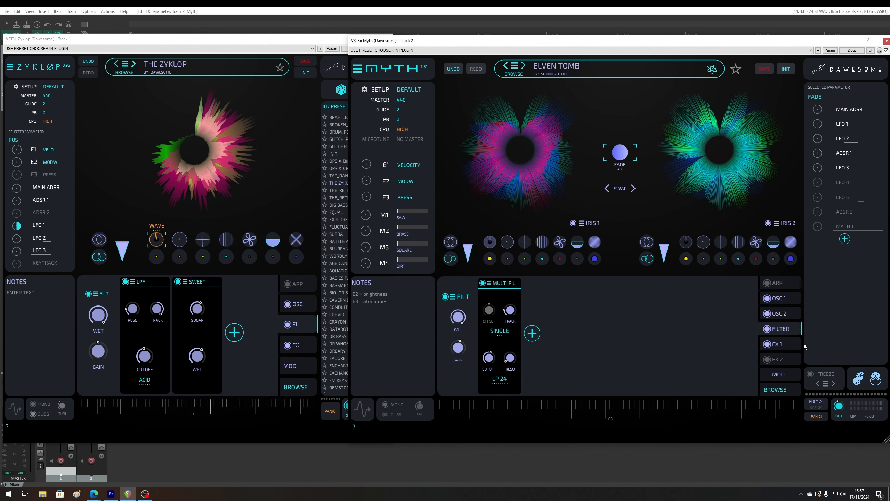
# - Compare Myth's FX 1 chain with Zyklop's FX chain, view the FX 1 module list, and return Zyklop to its filter section
pyautogui.click(777, 344)
pyautogui.click(297, 346)
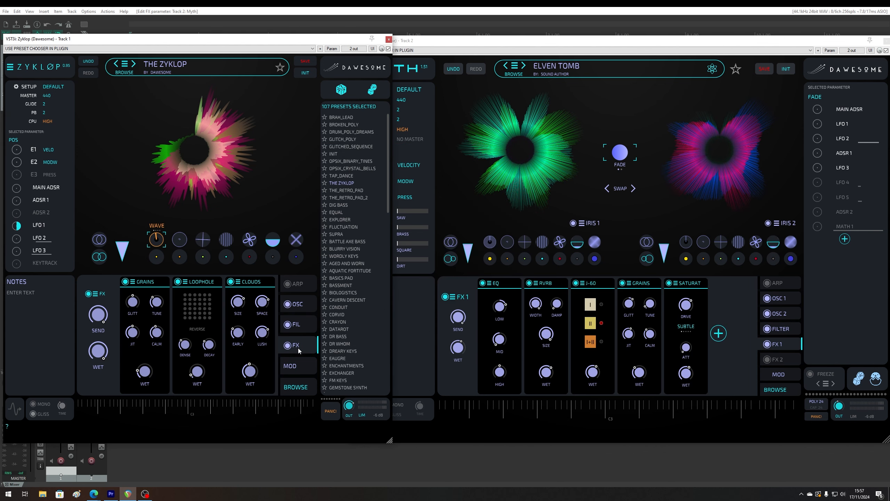
pyautogui.click(719, 333)
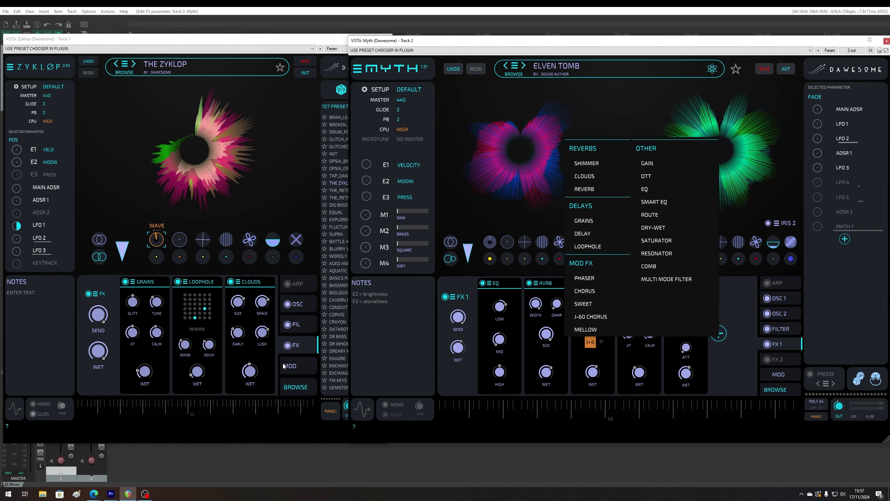
pyautogui.click(297, 325)
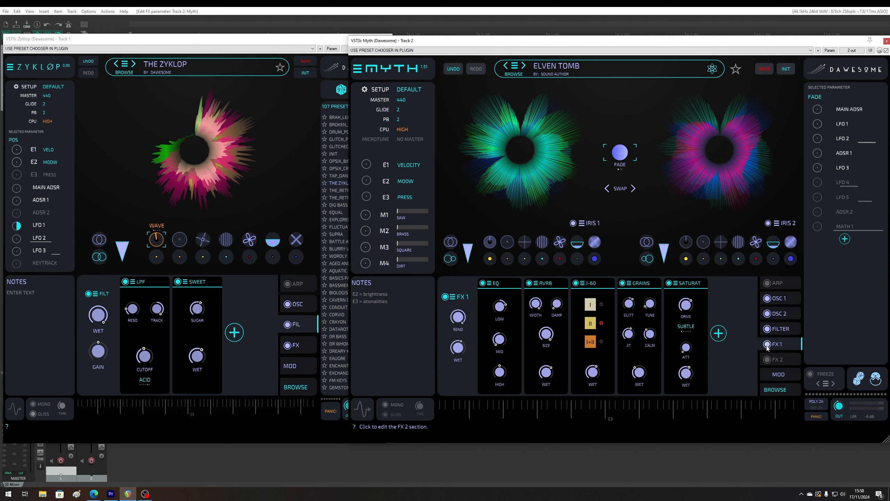
# - Add a ROUTE module to the end of Myth's FX 1 chain and switch that module off
pyautogui.click(718, 333)
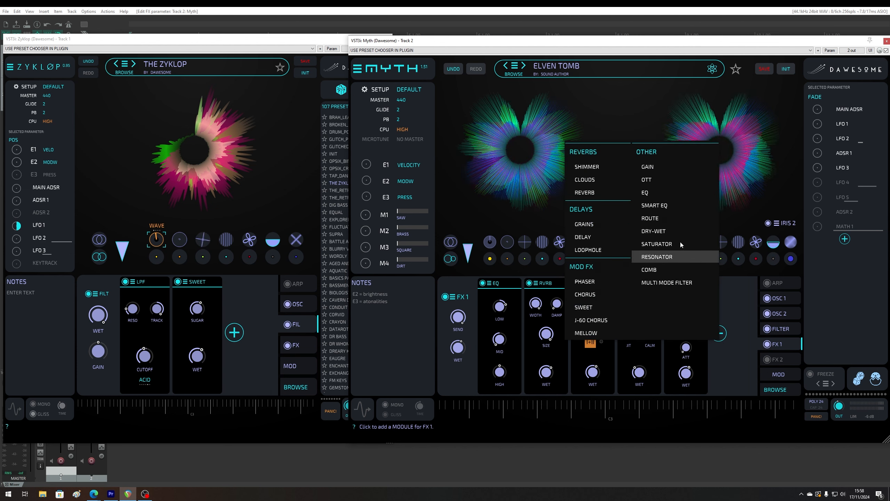
pyautogui.click(652, 218)
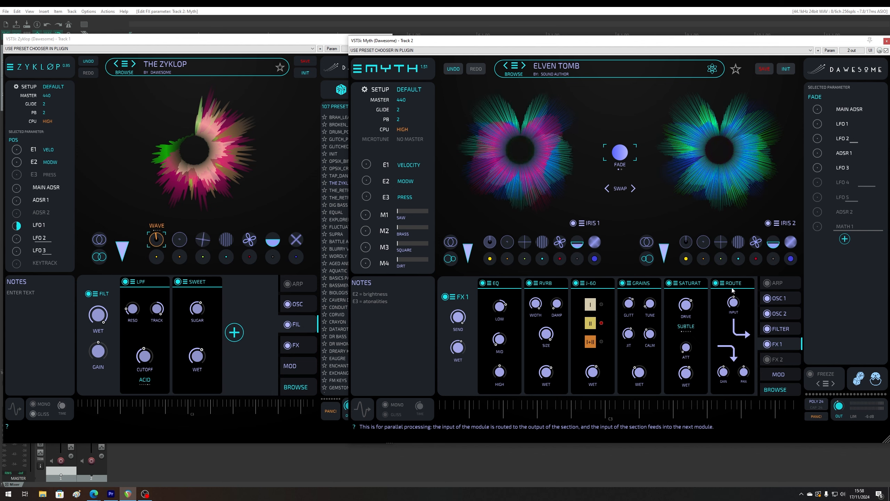
pyautogui.click(720, 286)
pyautogui.click(378, 378)
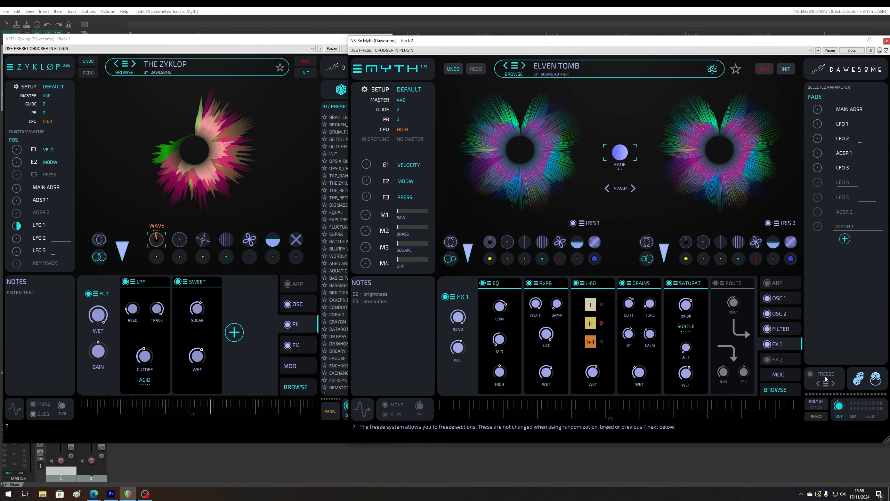
# - Try out Myth's FREEZE system by freezing the ARP section and toggling the system off and on, leaving FREEZE enabled
pyautogui.click(810, 375)
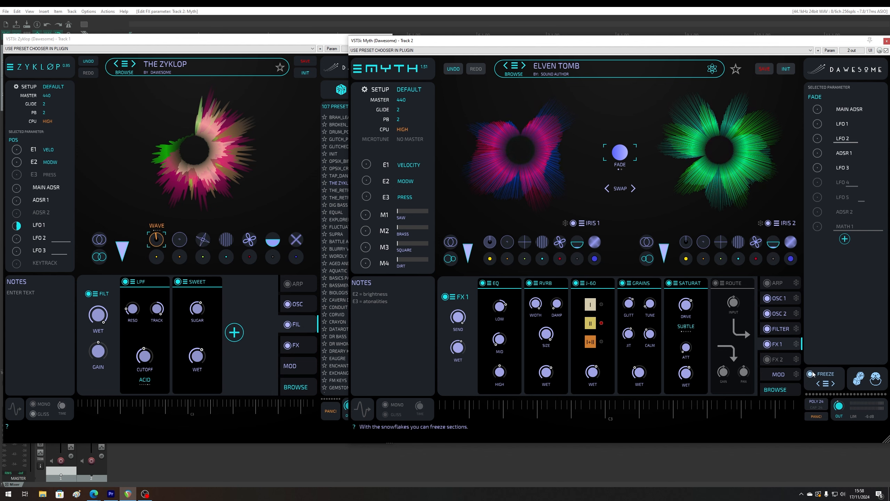
pyautogui.click(797, 283)
pyautogui.click(796, 344)
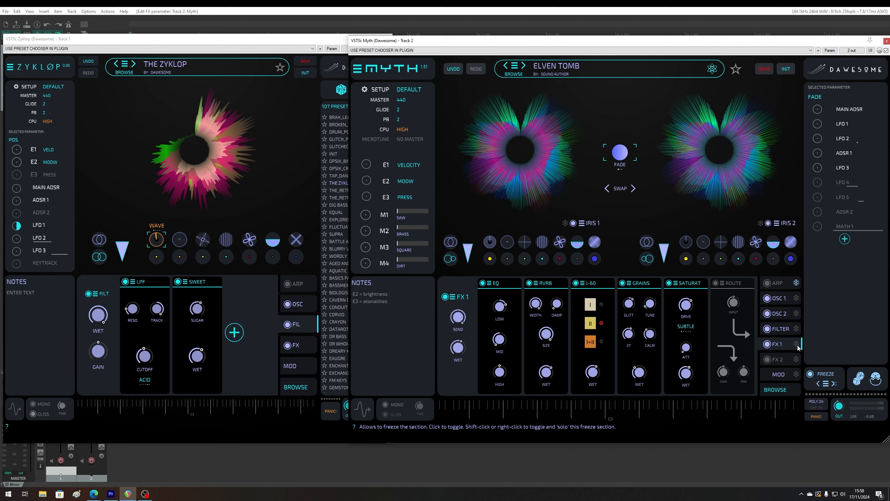
pyautogui.click(811, 374)
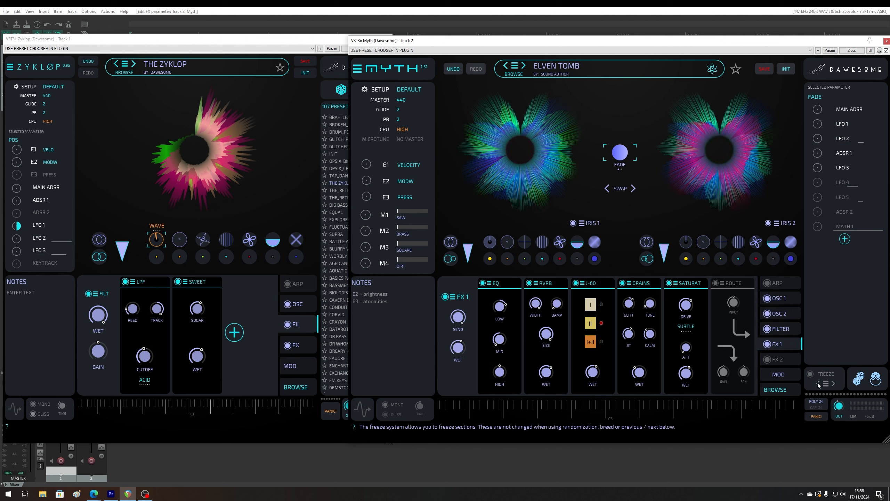
pyautogui.click(810, 374)
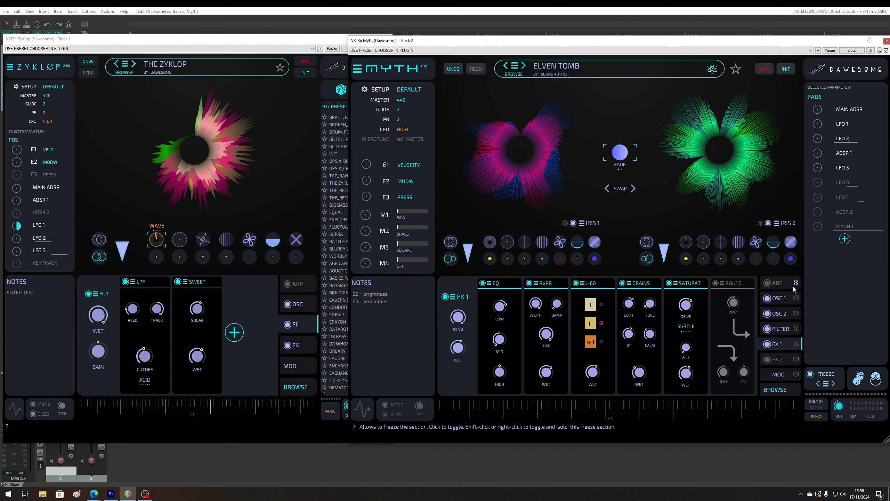
# - Compare the Zyklop and Myth windows, examining their overall layouts, IRIS displays and Myth's voice limit setting
pyautogui.click(269, 298)
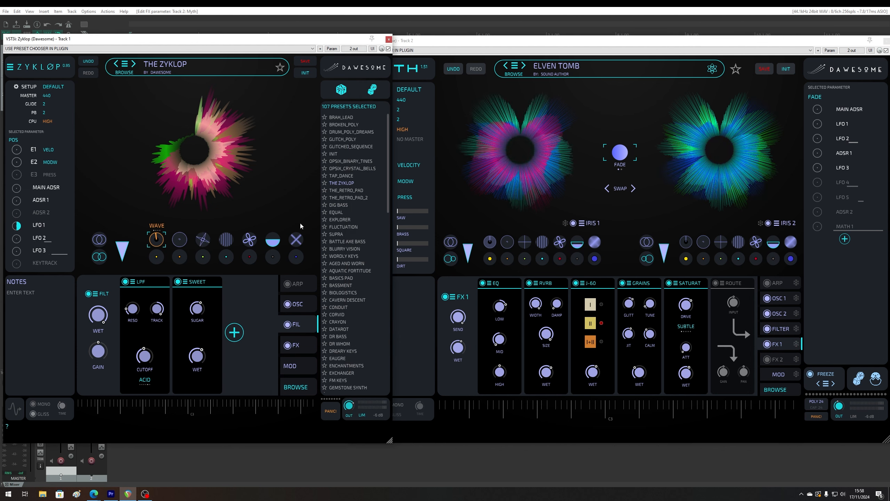
pyautogui.click(863, 282)
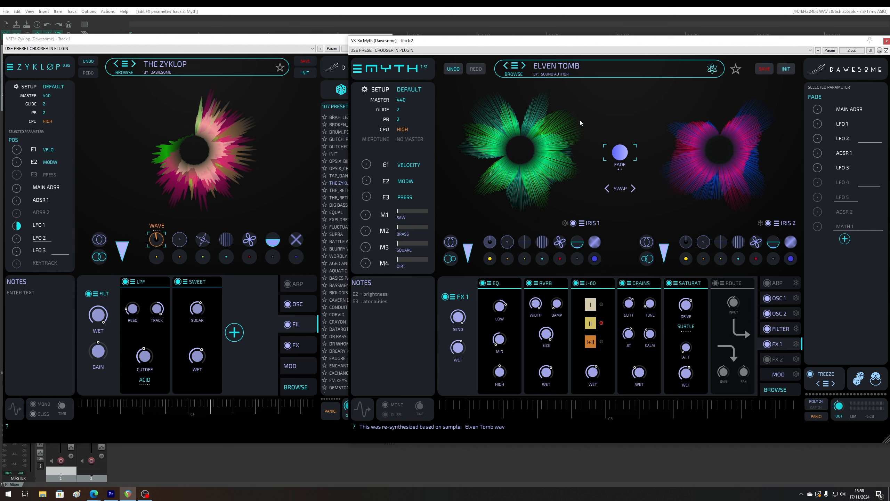
pyautogui.click(282, 429)
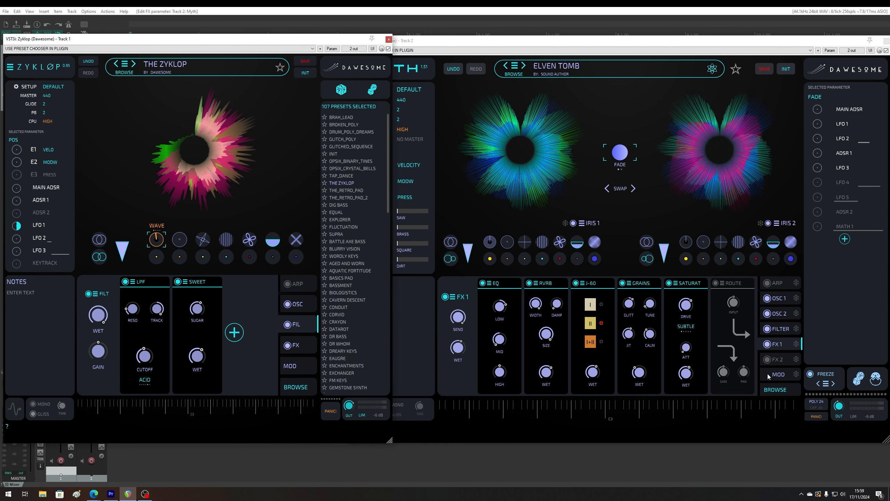
pyautogui.click(878, 292)
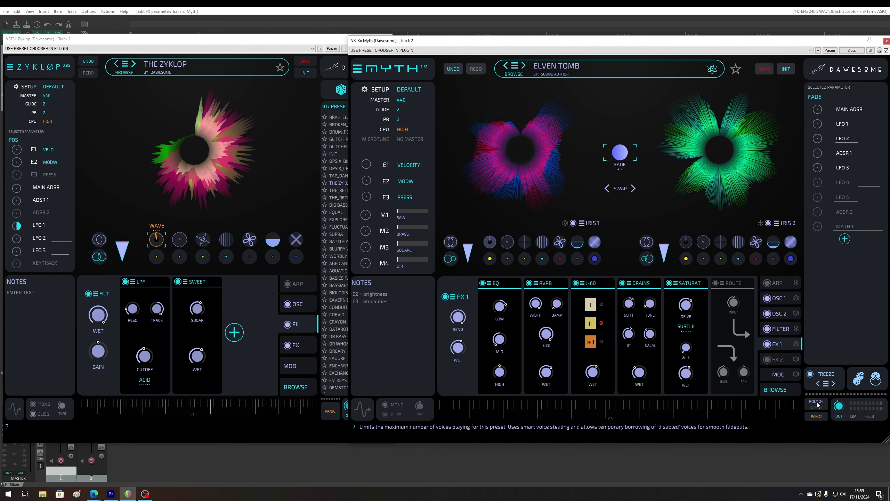